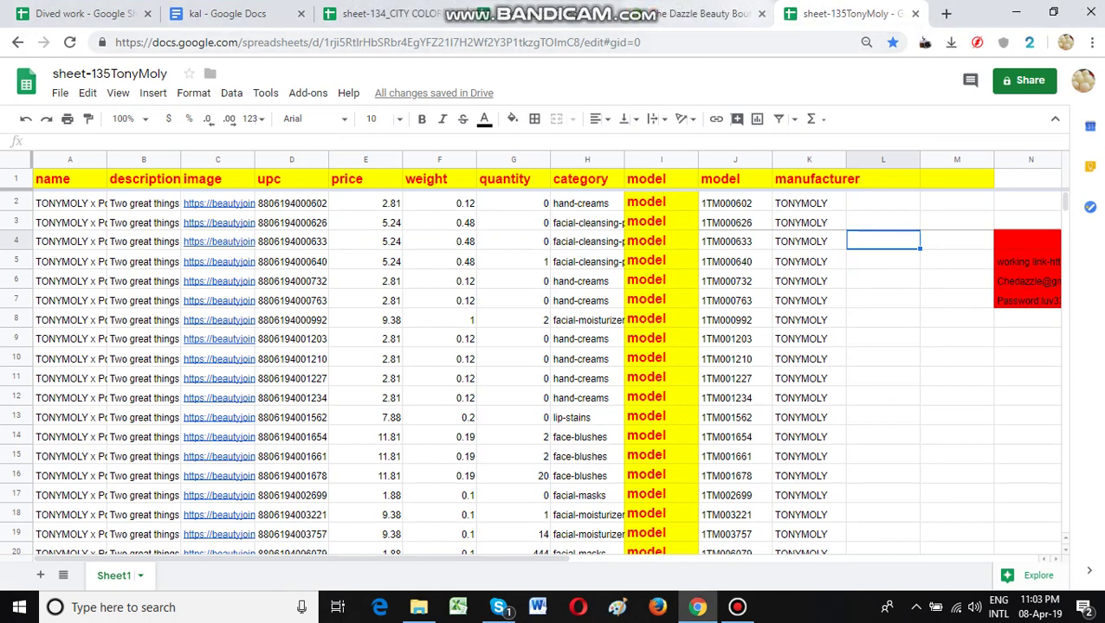
Step: Switch to the Shopify admin's product list and start adding a new product
click(730, 12)
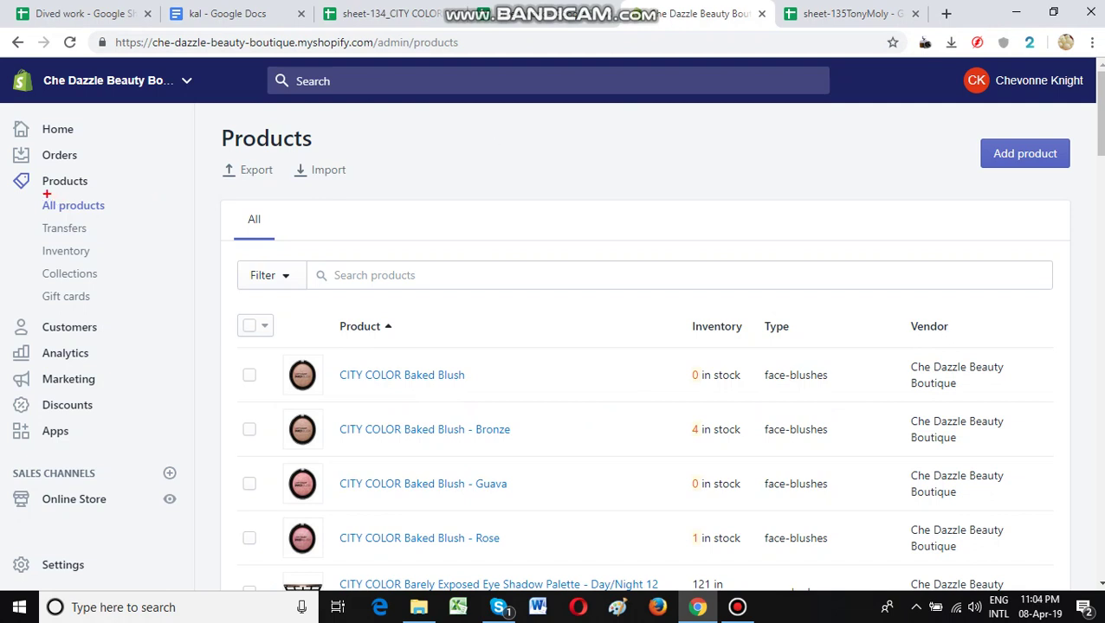
mouse_move(41, 192)
mouse_down()
mouse_move(92, 192)
mouse_move(71, 165)
mouse_move(45, 173)
mouse_move(67, 193)
mouse_up()
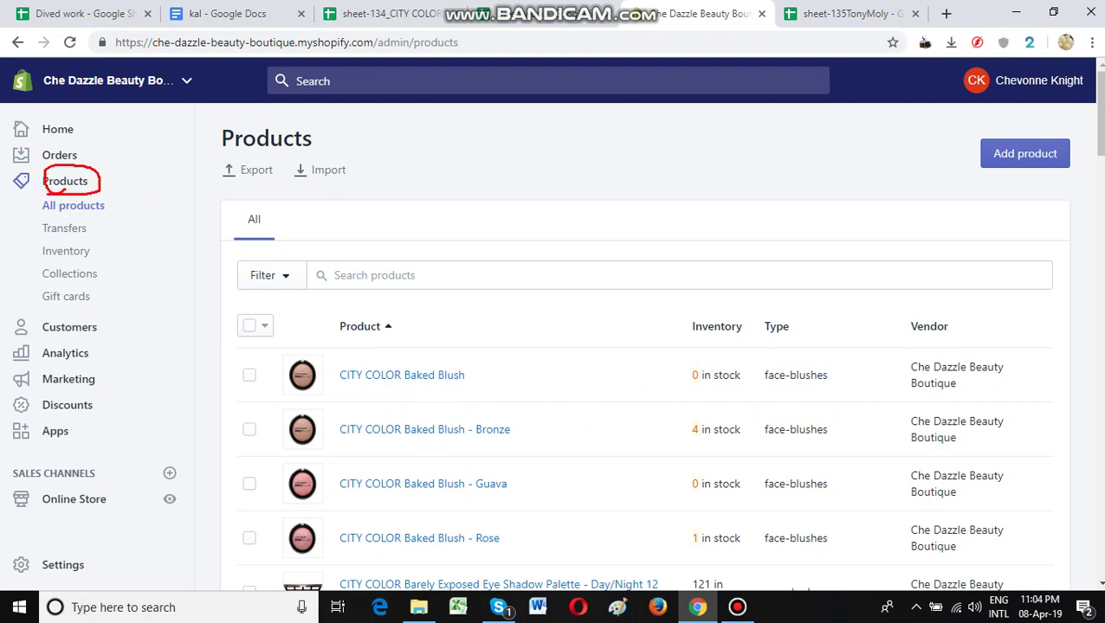
mouse_move(149, 124)
mouse_down()
mouse_move(99, 170)
mouse_move(103, 155)
mouse_move(116, 172)
mouse_up()
key(Escape)
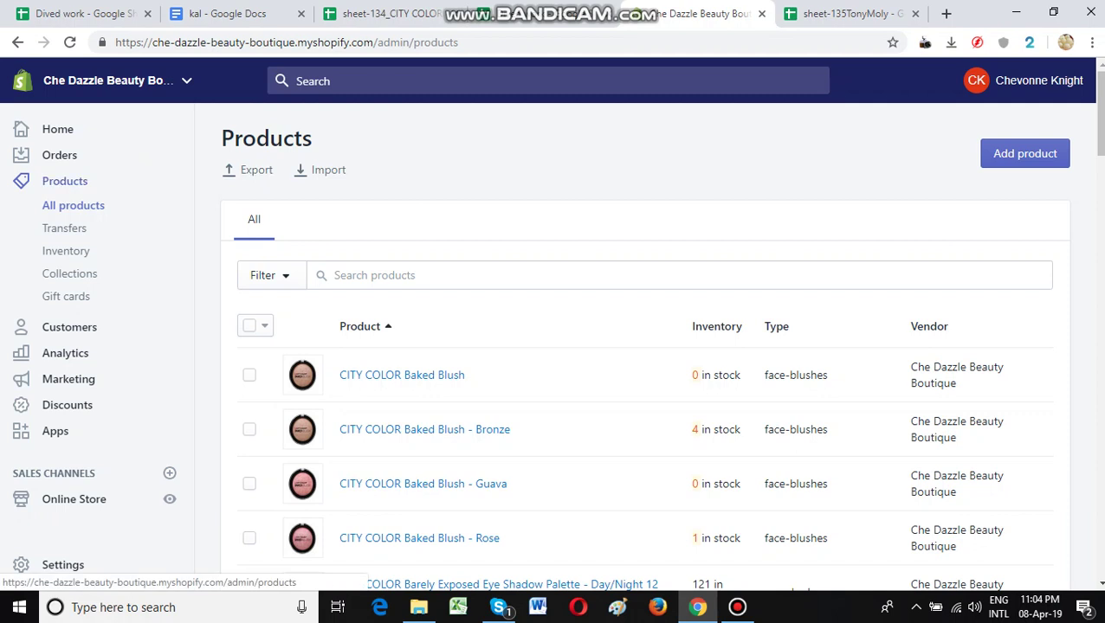
mouse_move(1076, 145)
mouse_down()
mouse_move(1013, 133)
mouse_move(987, 183)
mouse_up()
drag(899, 189, 983, 146)
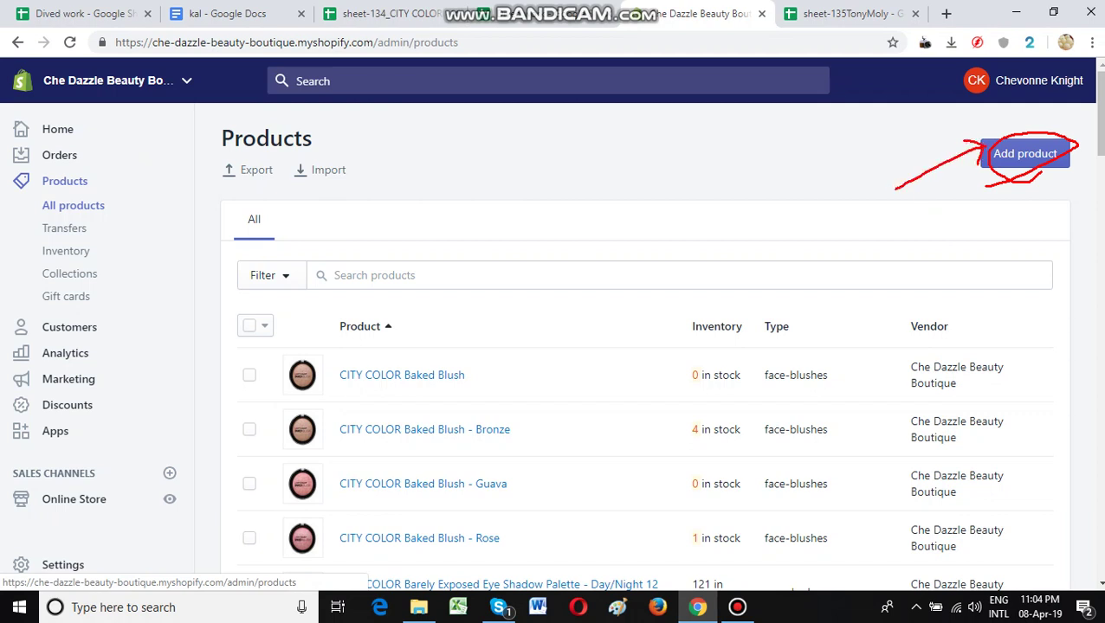
key(Escape)
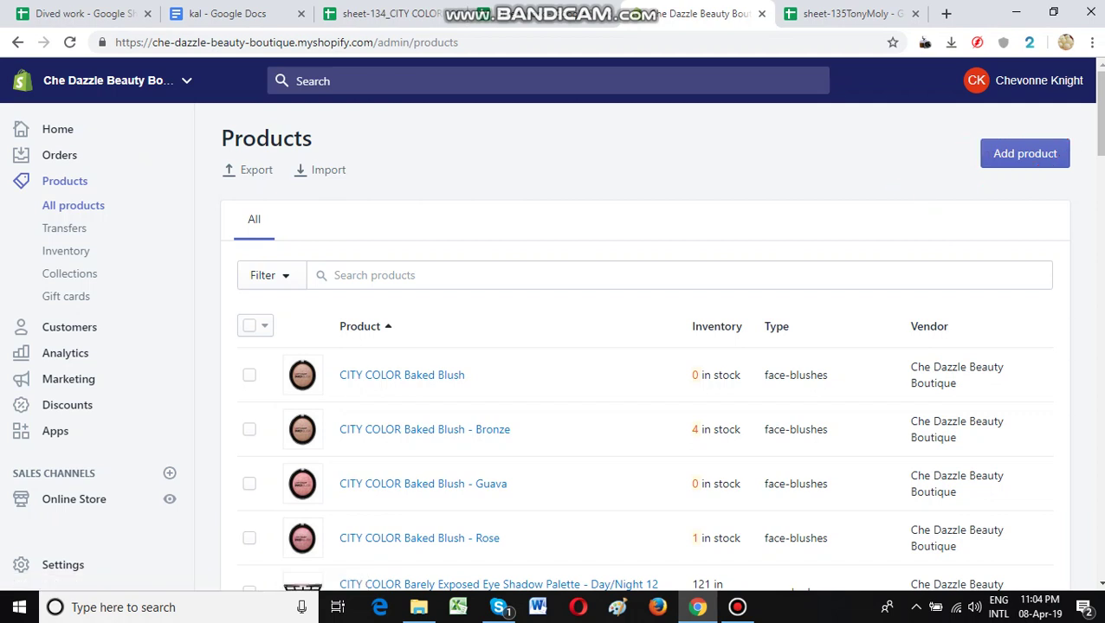
click(1024, 153)
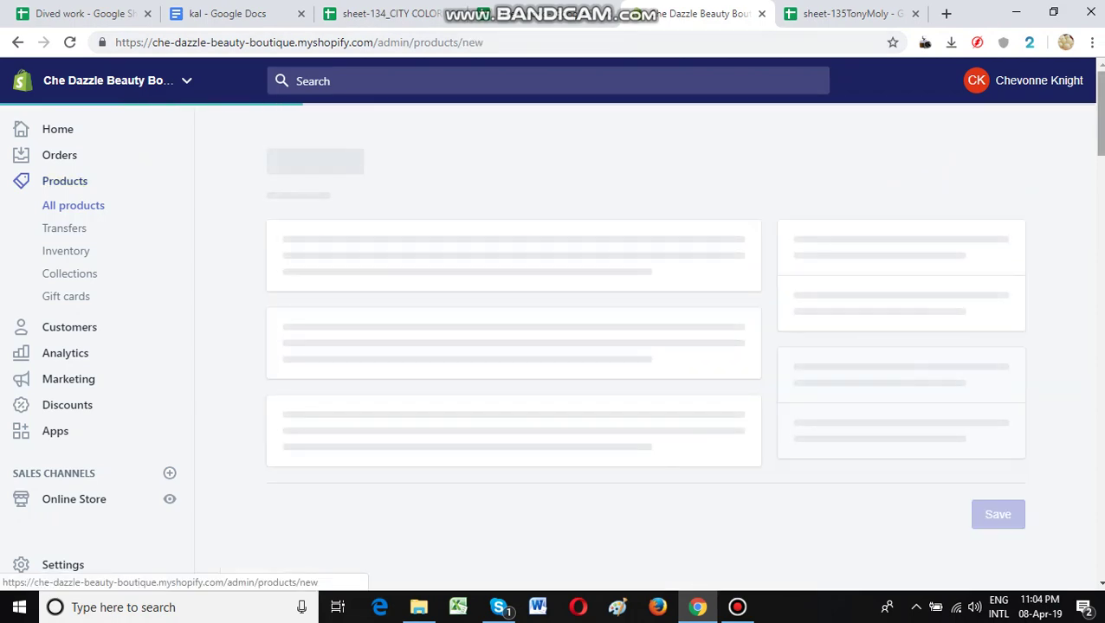
Step: Copy the name in cell A2 of sheet-135TonyMoly into the product title: "TONYMOLY x Pokemon Hand Cream - #1 Pikachu"
click(844, 13)
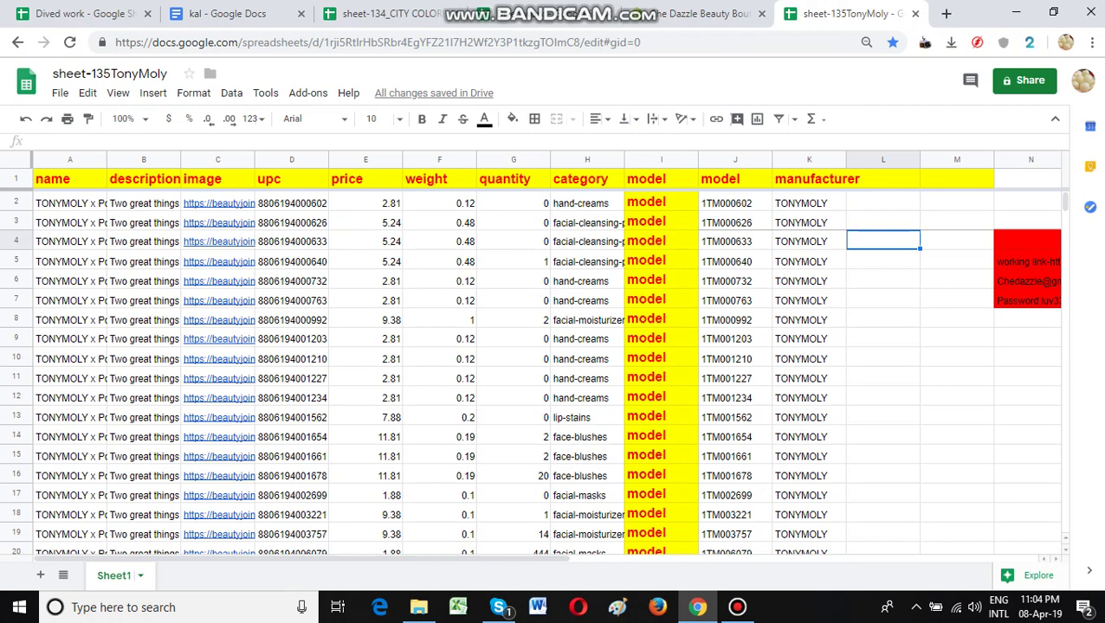
click(70, 202)
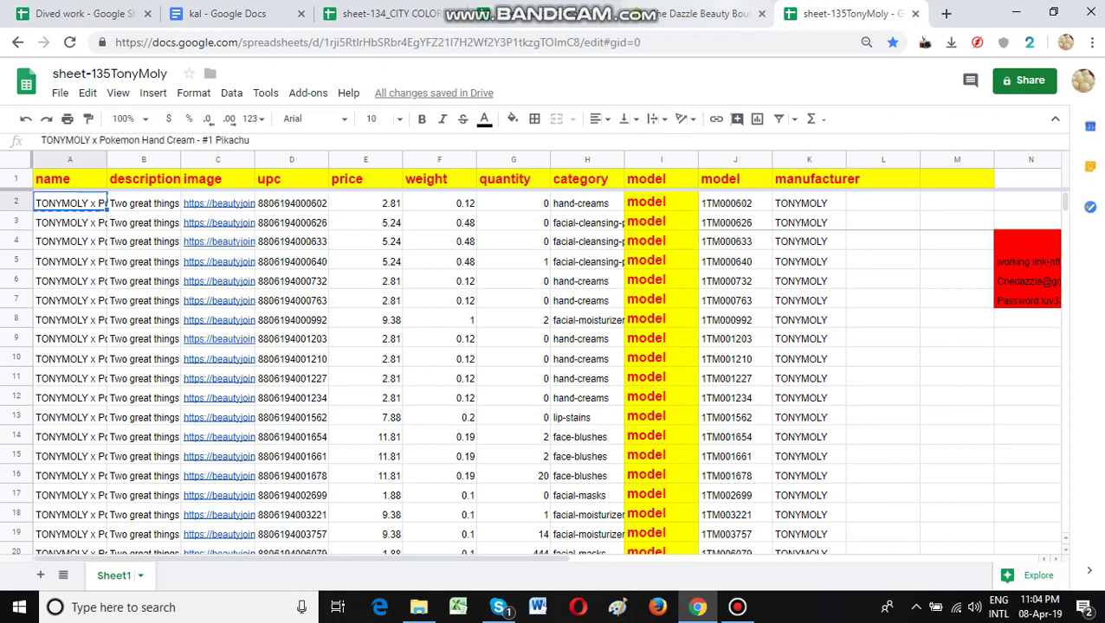
click(702, 13)
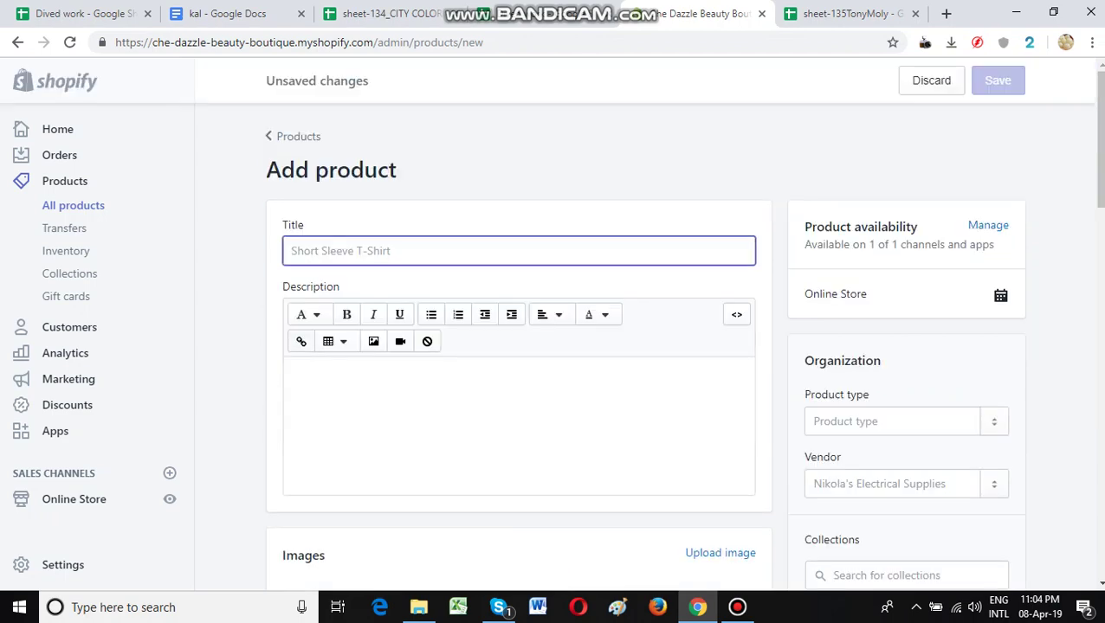
text(TONYMOLY x Pokemon Hand Cream - #1 Pikachu)
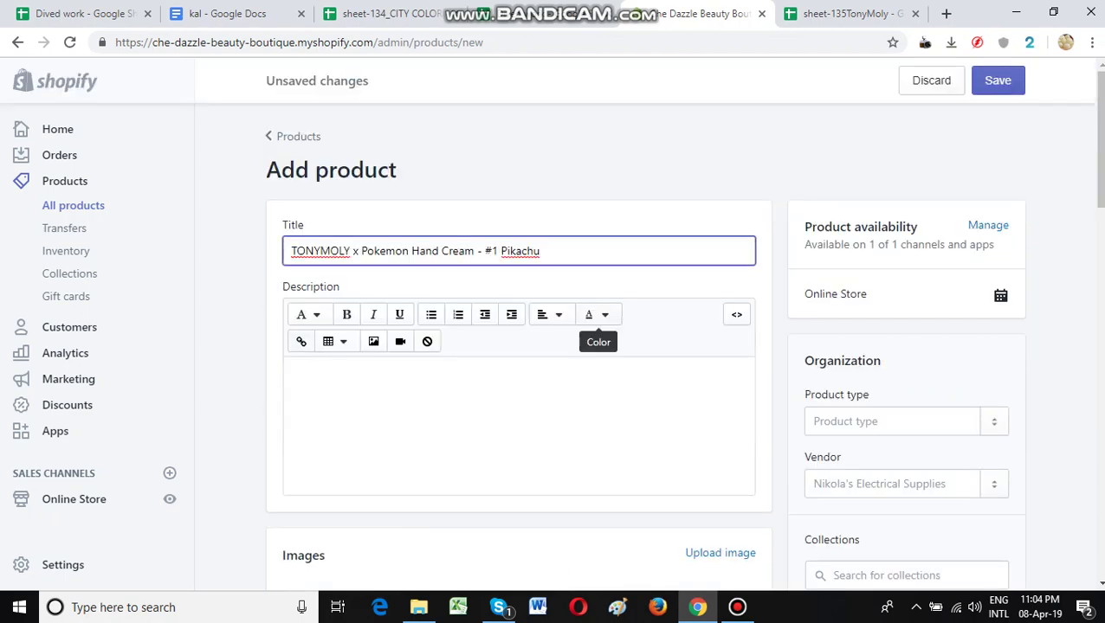
Step: Copy the description text from cell B2 of sheet-135TonyMoly into the new product's description
click(849, 13)
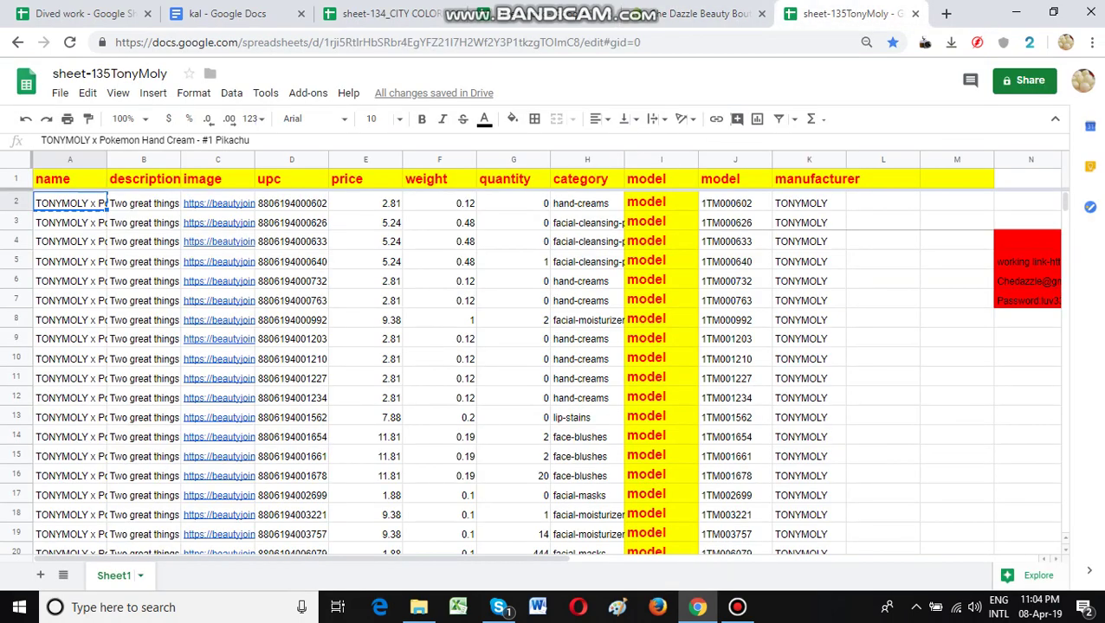
click(143, 203)
key(ctrl+c)
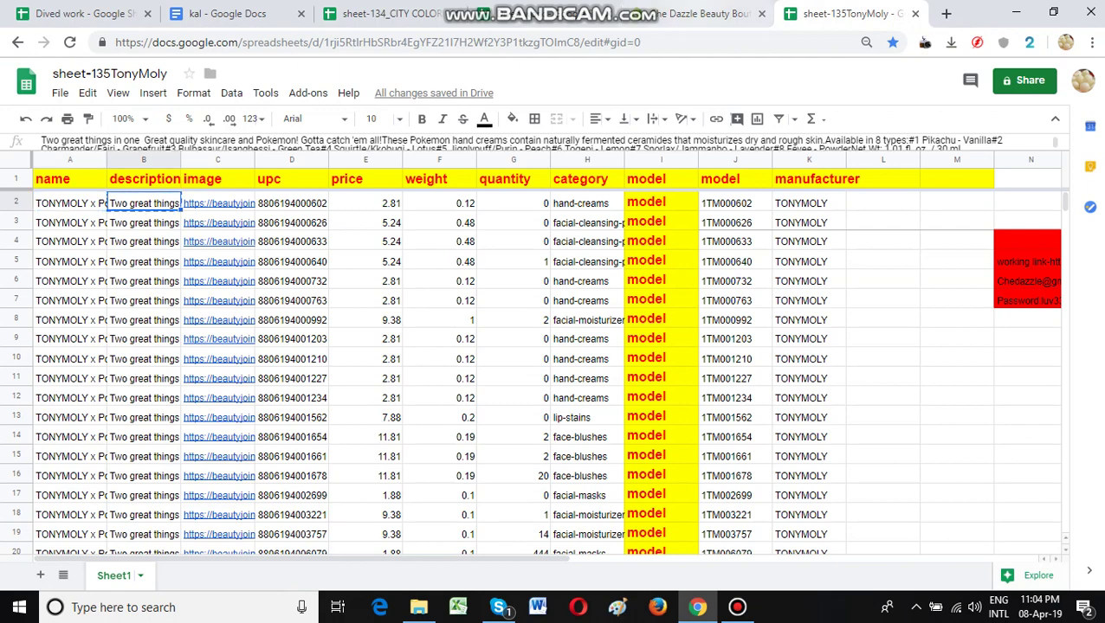
click(701, 13)
click(427, 416)
key(ctrl+v)
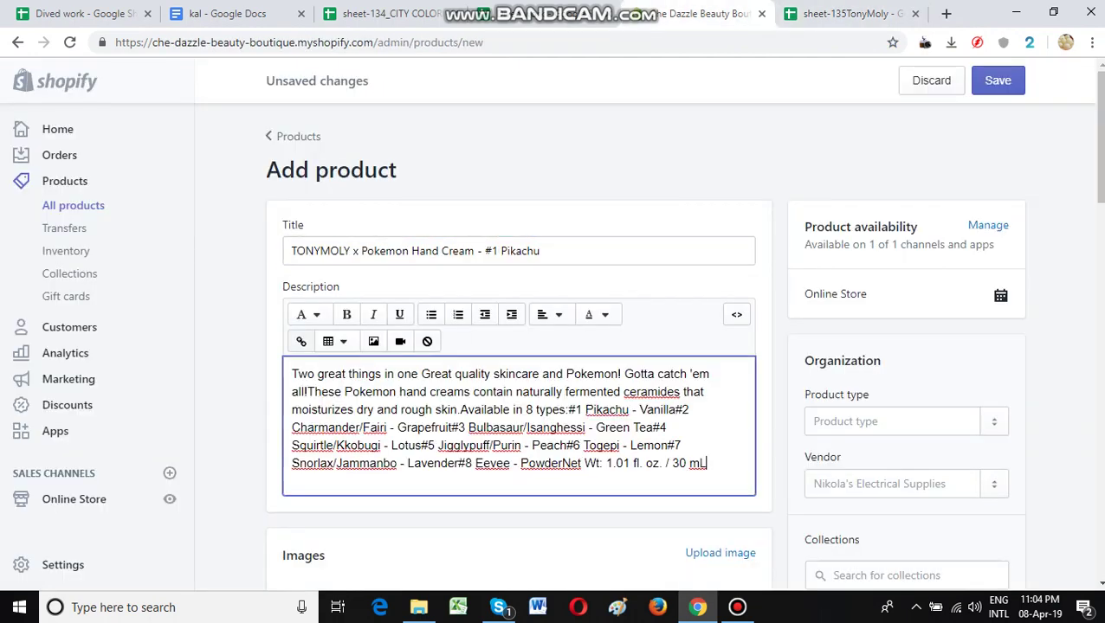
Step: Copy the image link from cell C2 of sheet-135TonyMoly and open it in a new browser tab
scroll(427, 416, down, 1)
scroll(519, 346, down, 4)
scroll(519, 347, up, 1)
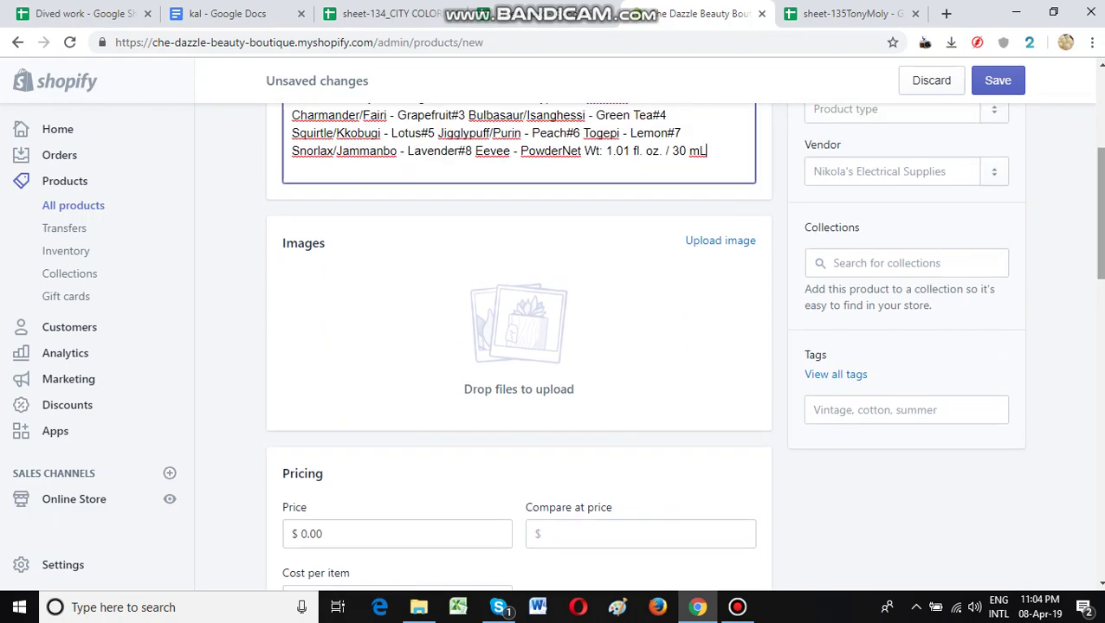
key(ctrl+Tab)
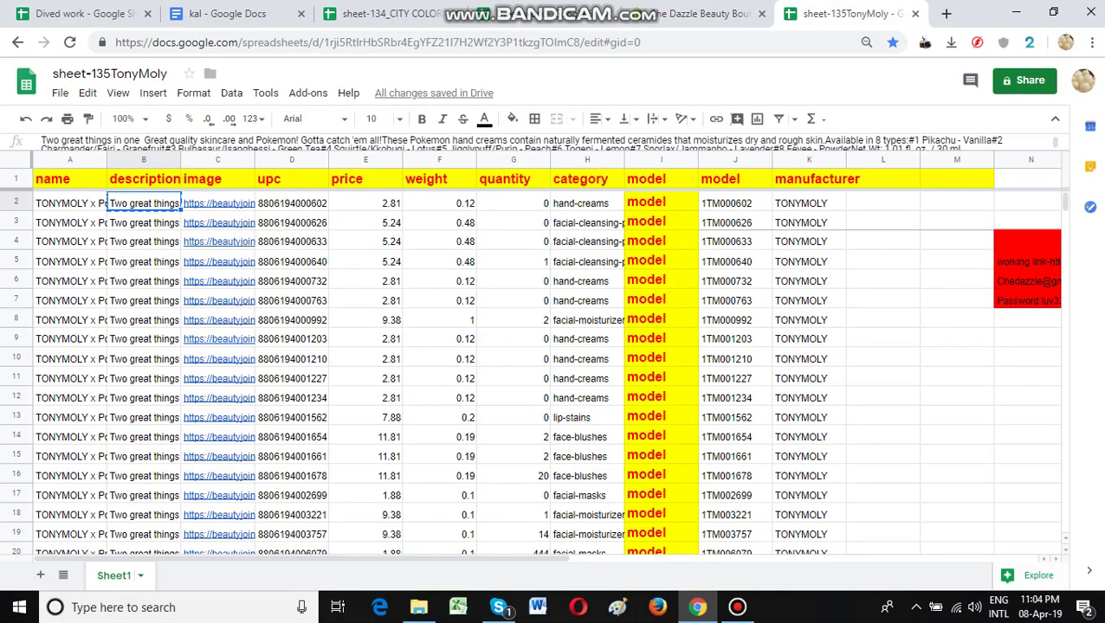
click(217, 202)
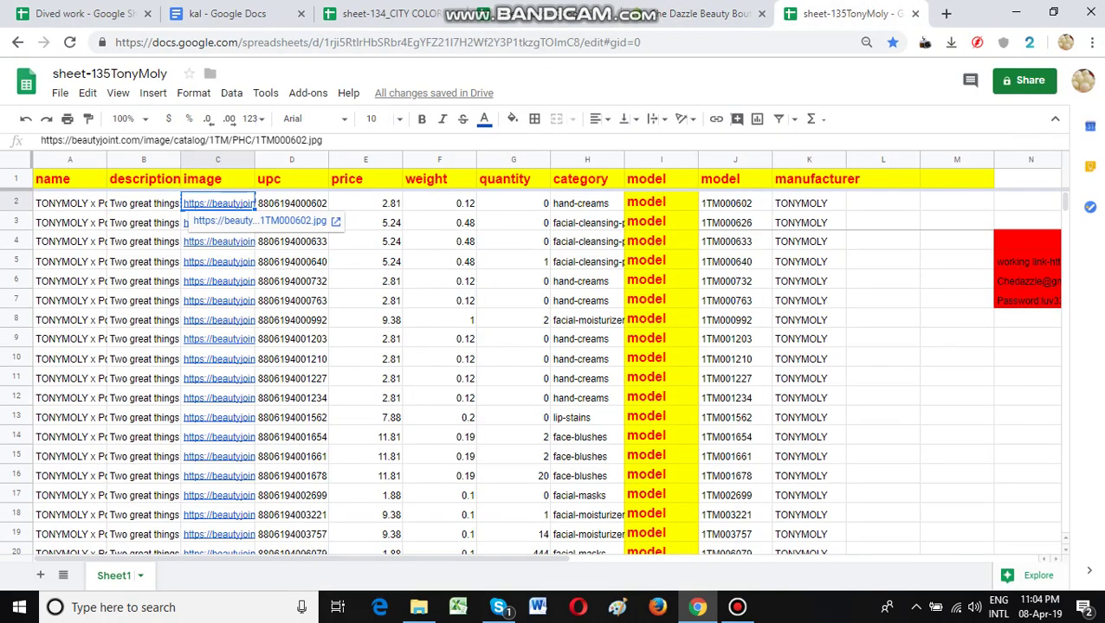
click(946, 13)
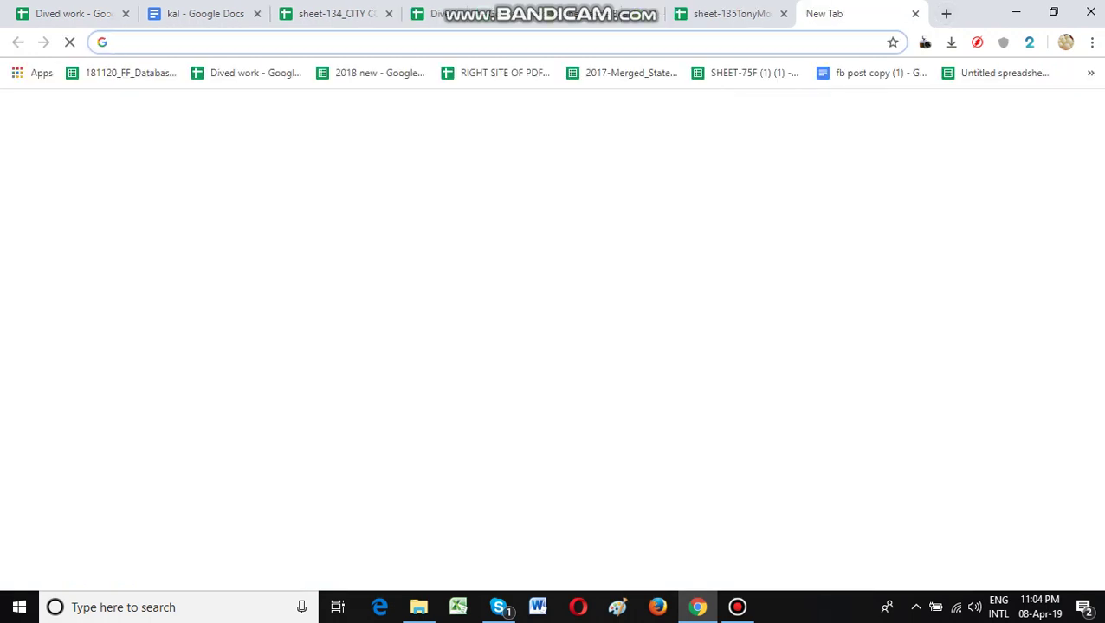
key(ctrl+v)
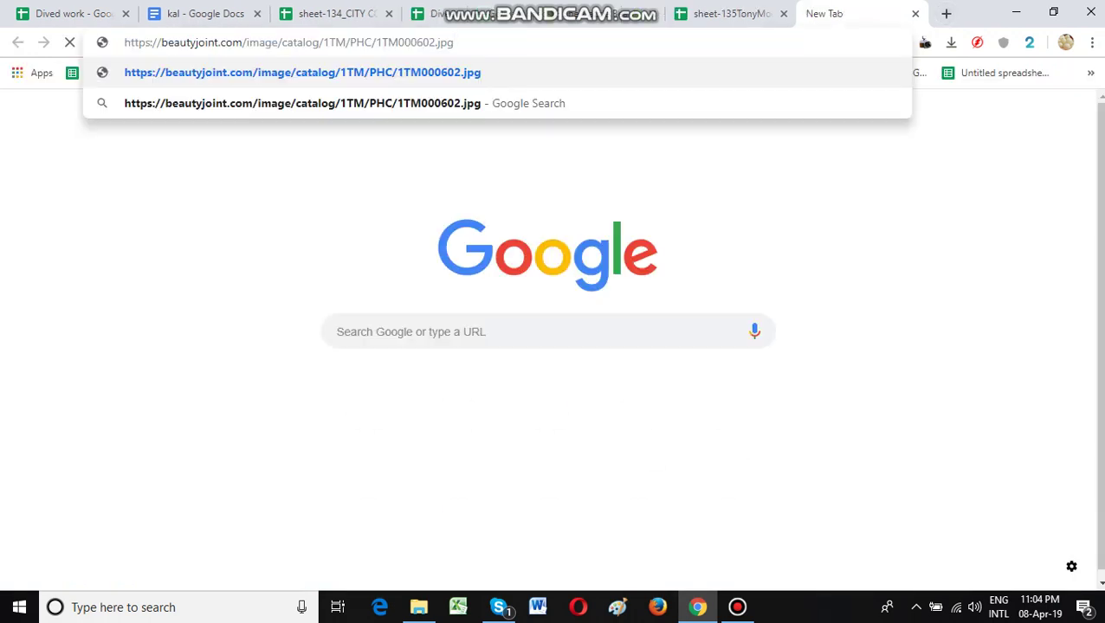
key(Return)
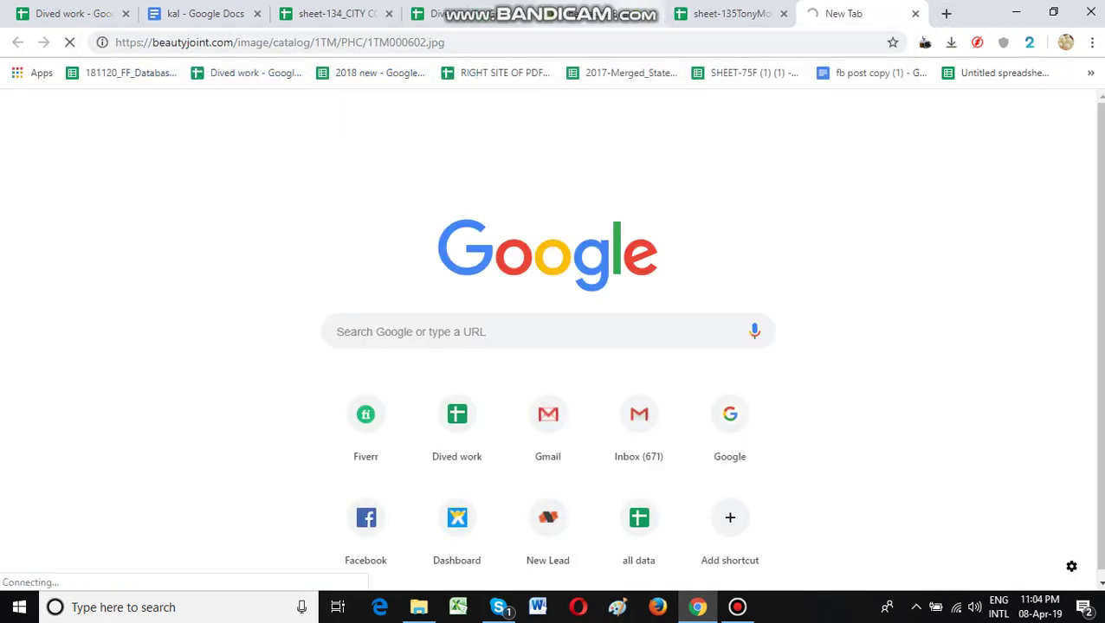
click(731, 13)
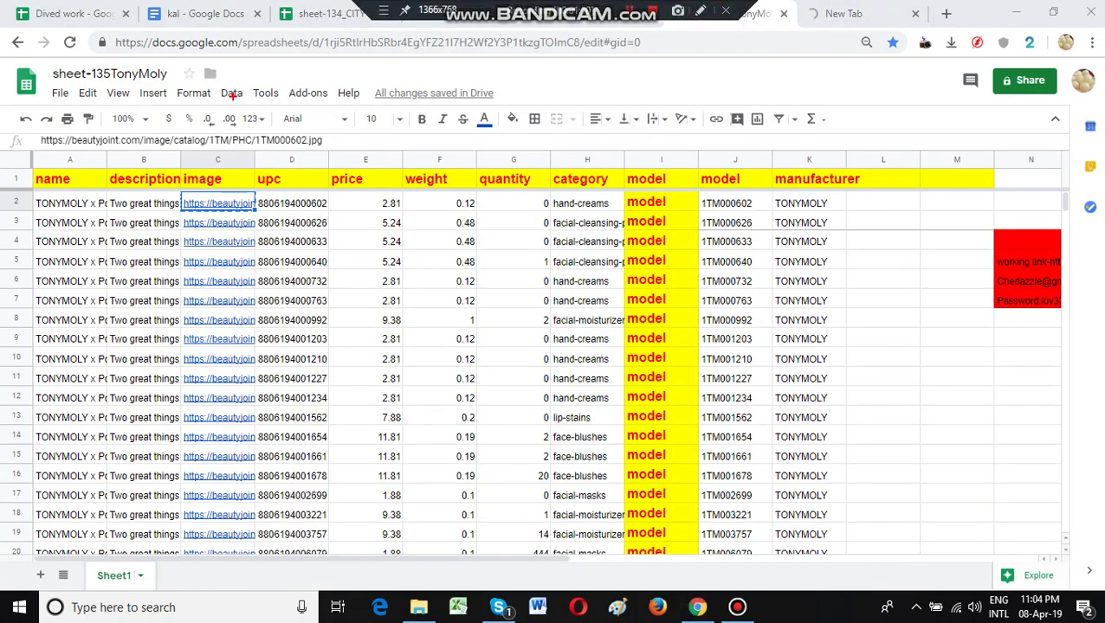
mouse_move(184, 211)
mouse_down()
mouse_move(234, 210)
mouse_move(187, 190)
mouse_move(172, 210)
mouse_move(235, 198)
mouse_up()
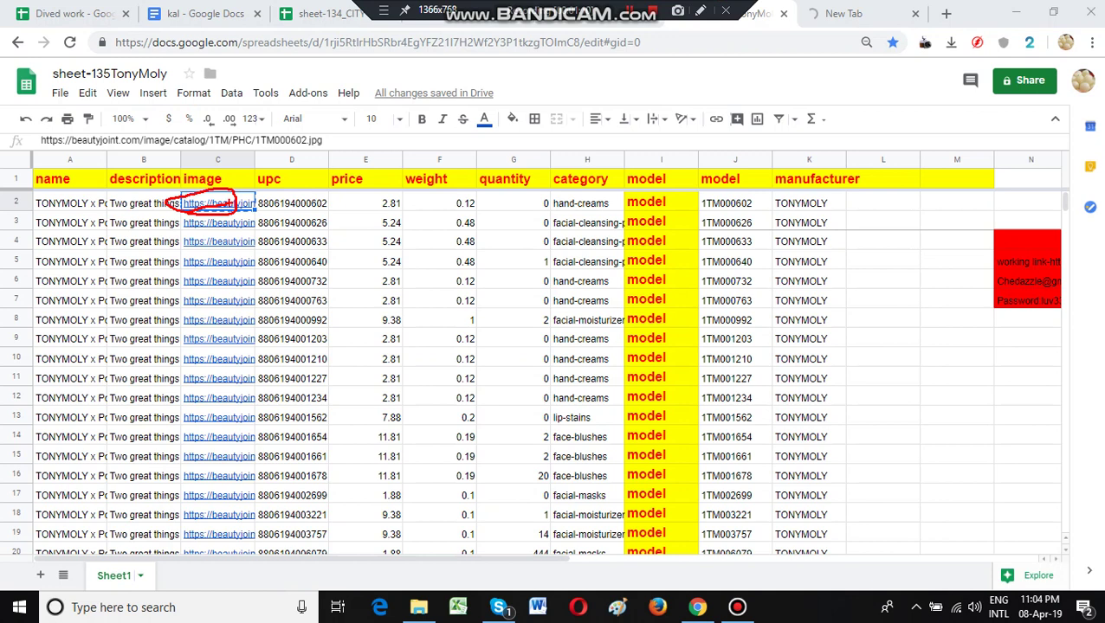
key(Escape)
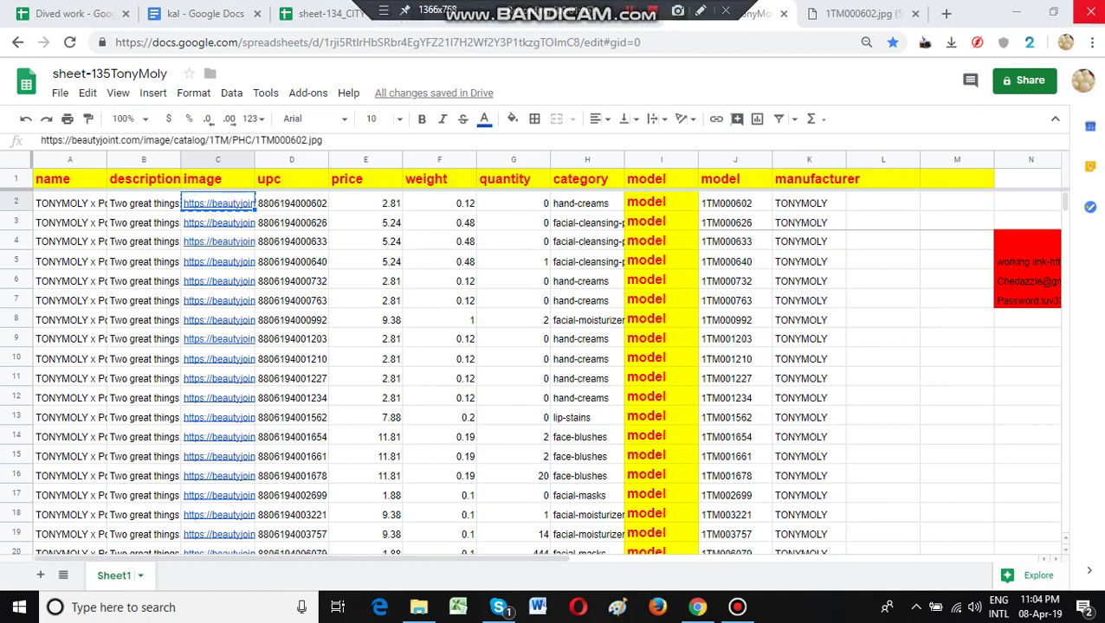
Step: Save the opened Pikachu hand cream image as the JPEG file 1TM000602 in the Documents folder
click(857, 14)
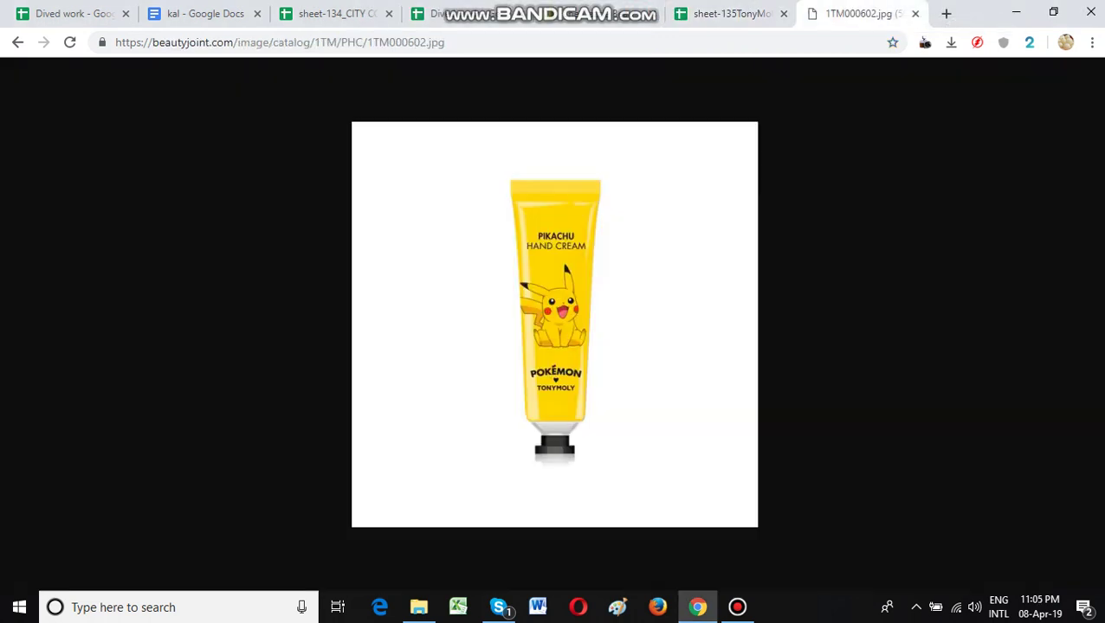
right_click(622, 316)
click(669, 348)
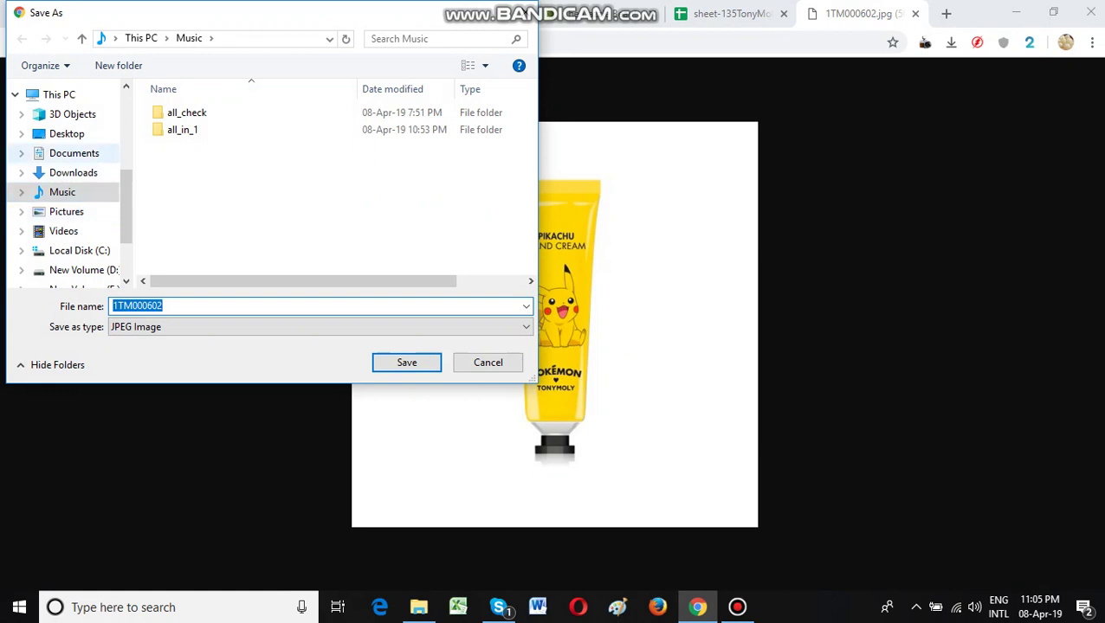
click(74, 153)
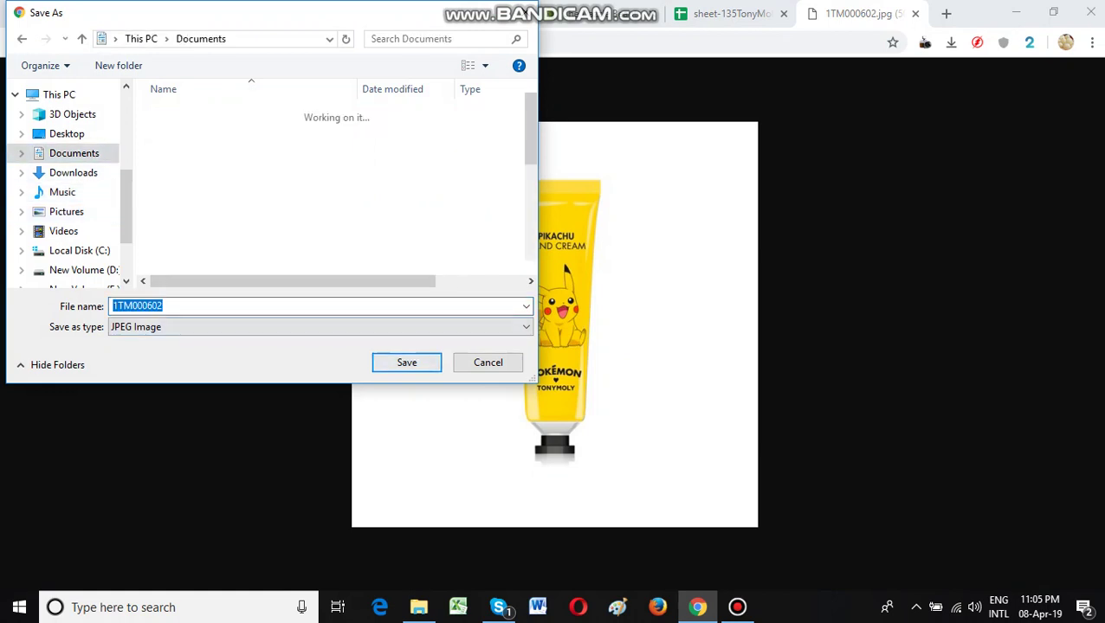
key(Return)
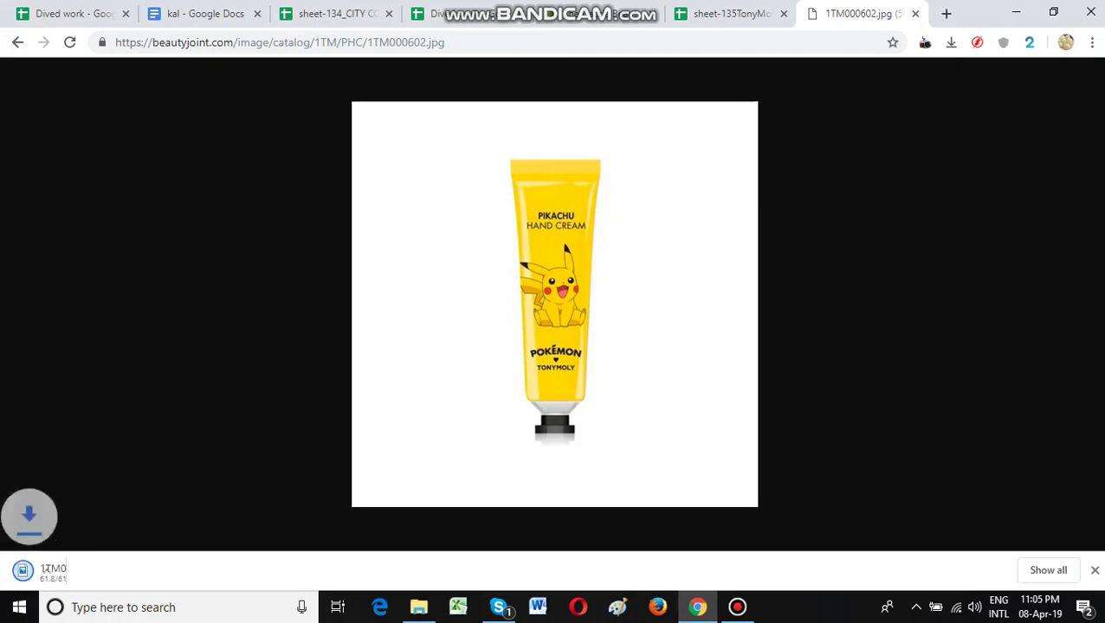
Step: Return to the Shopify product form and add the downloaded 1TM000602.jpg to the product's images
click(606, 14)
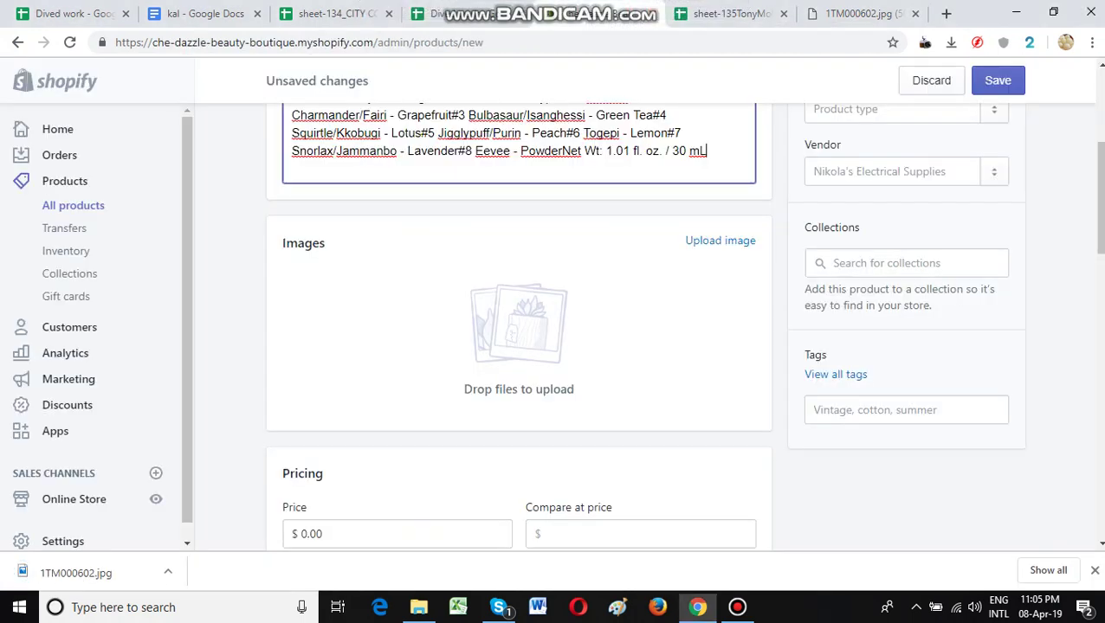
mouse_move(437, 364)
mouse_down()
mouse_move(491, 257)
mouse_move(545, 289)
mouse_up()
mouse_move(97, 561)
mouse_down()
mouse_move(450, 394)
mouse_move(437, 389)
mouse_move(469, 414)
mouse_up()
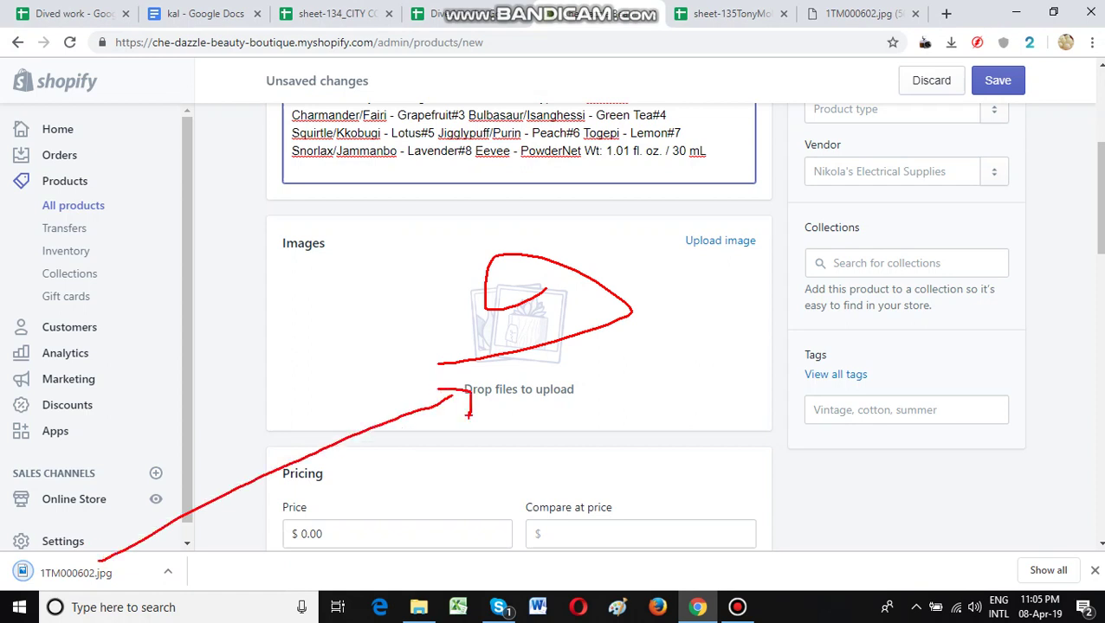
key(Escape)
drag(95, 573, 494, 355)
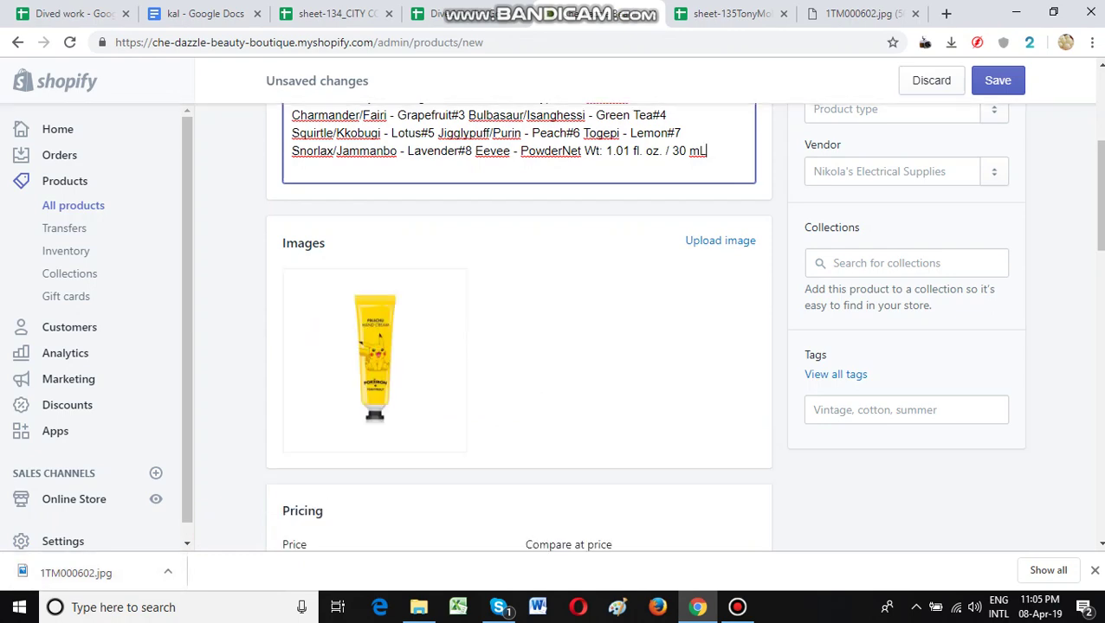
Step: Set the product's price to 2.81, taken from cell E2 of sheet-135TonyMoly
scroll(518, 329, down, 5)
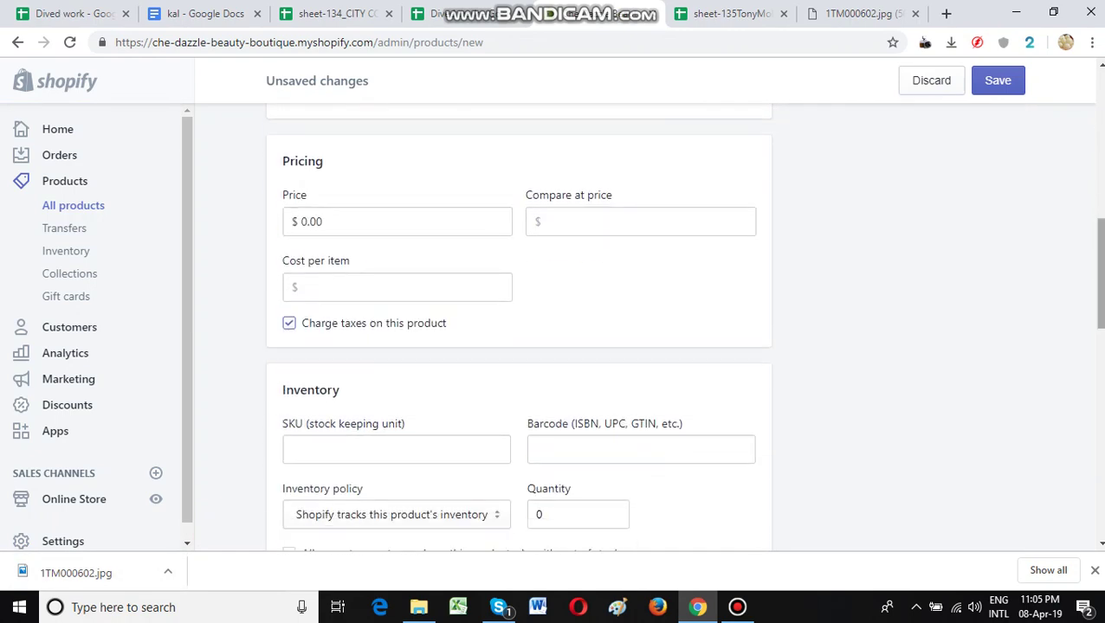
click(731, 12)
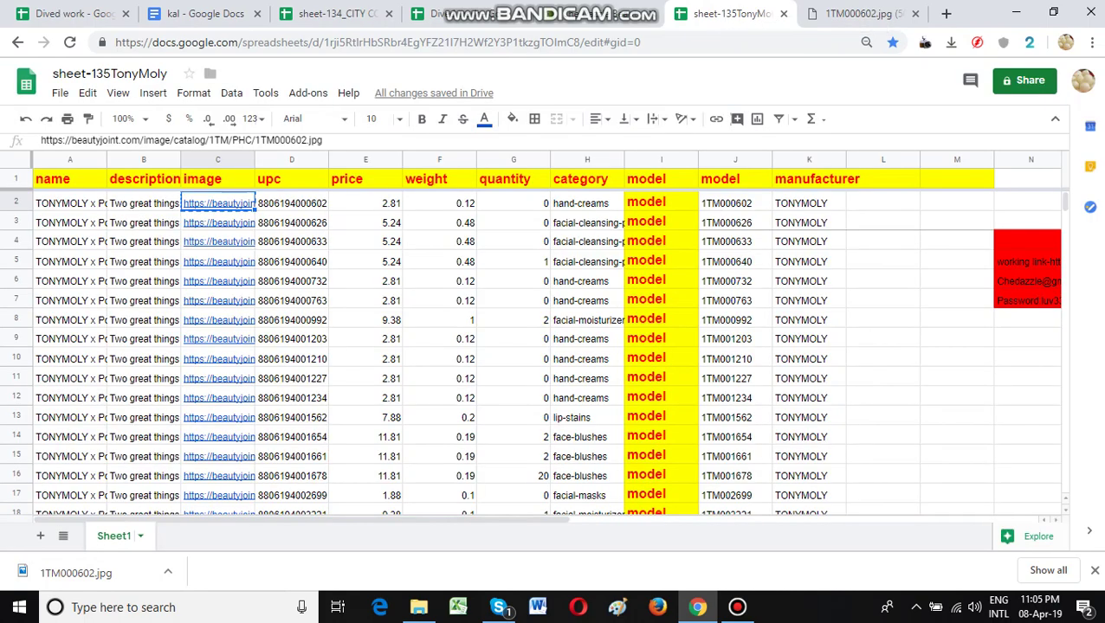
click(365, 203)
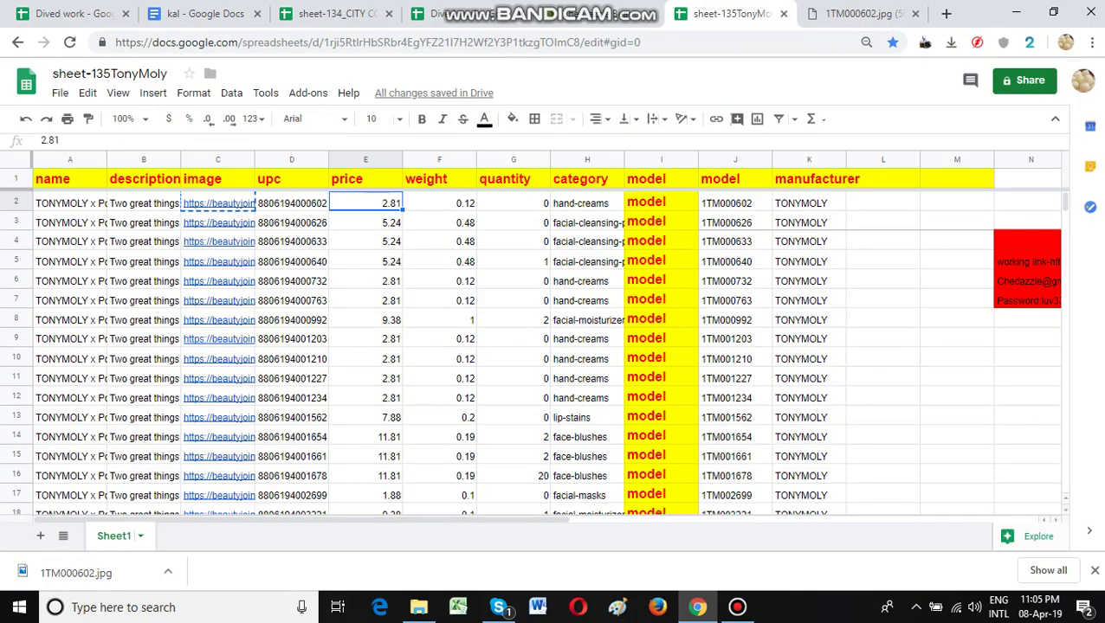
key(ctrl+c)
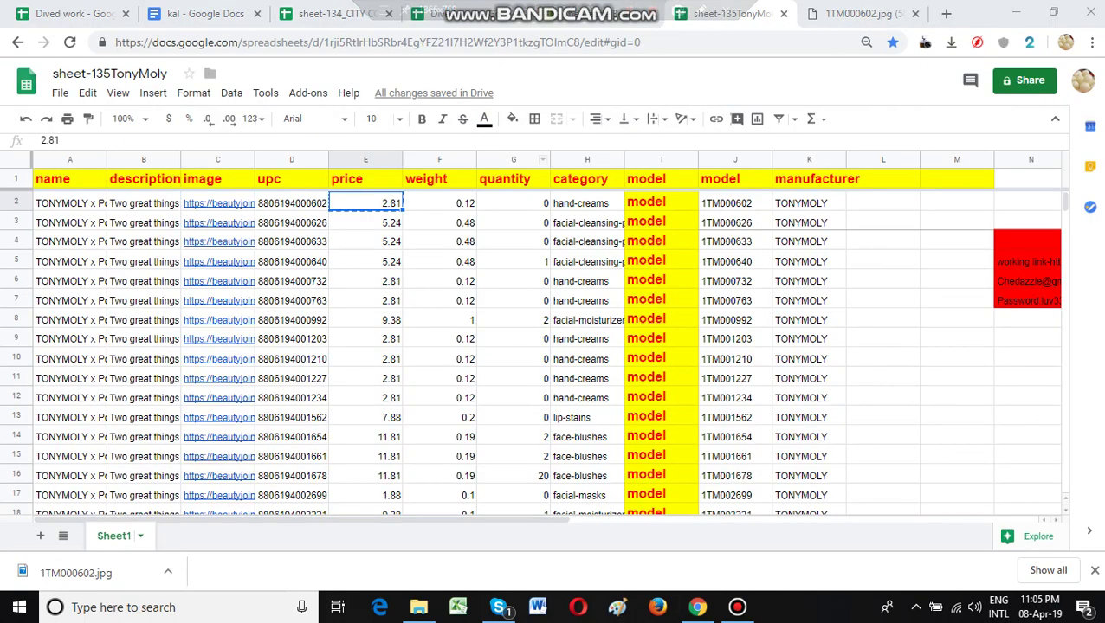
click(604, 16)
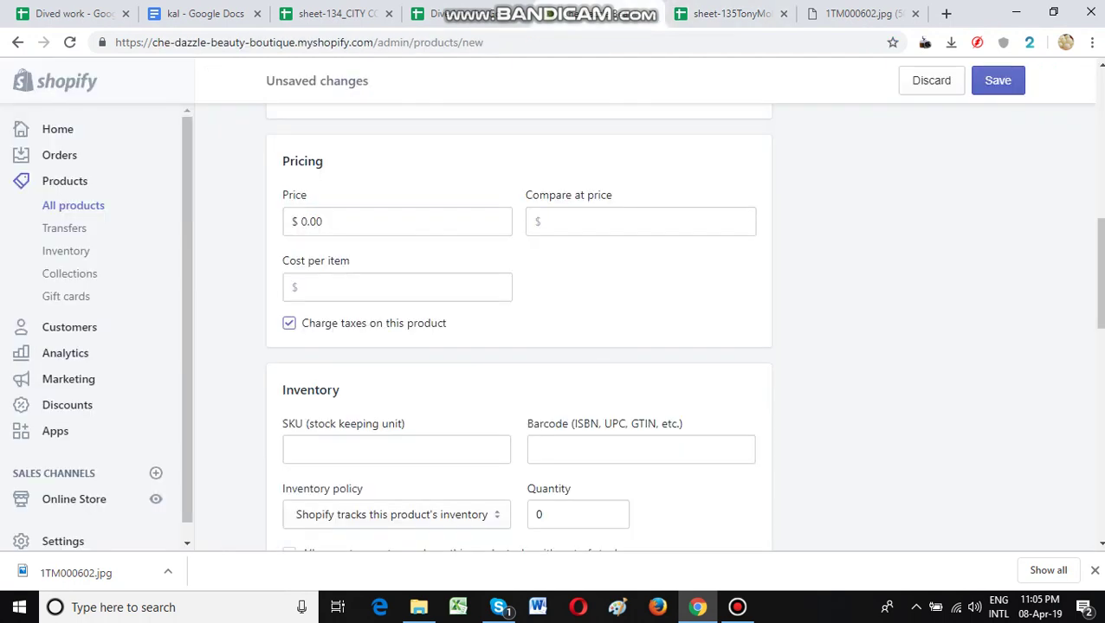
click(333, 221)
key(ctrl+a)
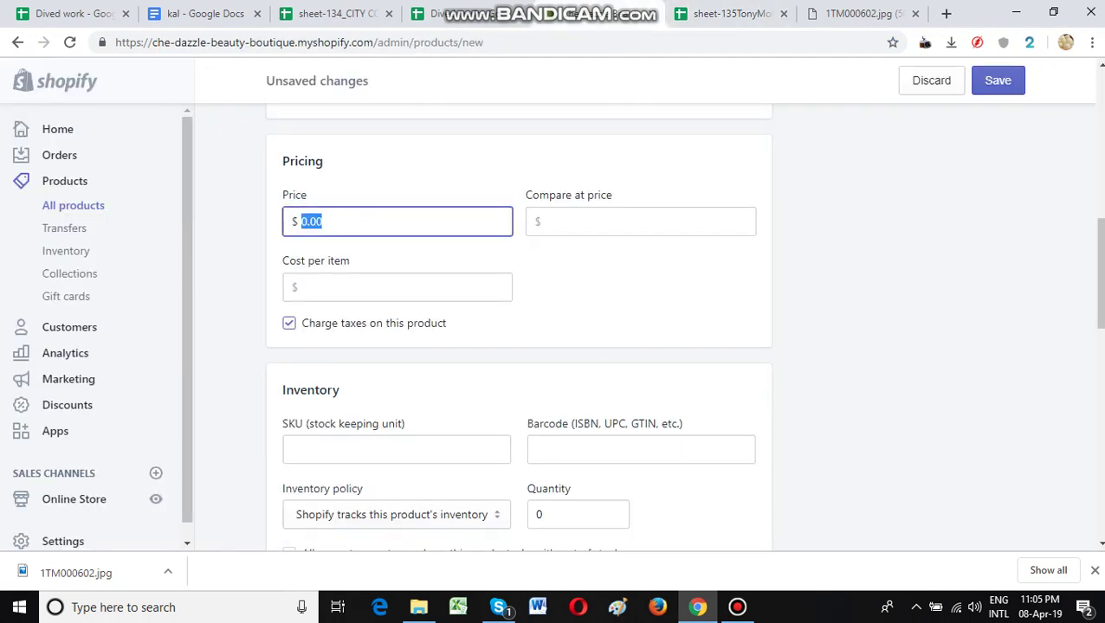
text(2.81)
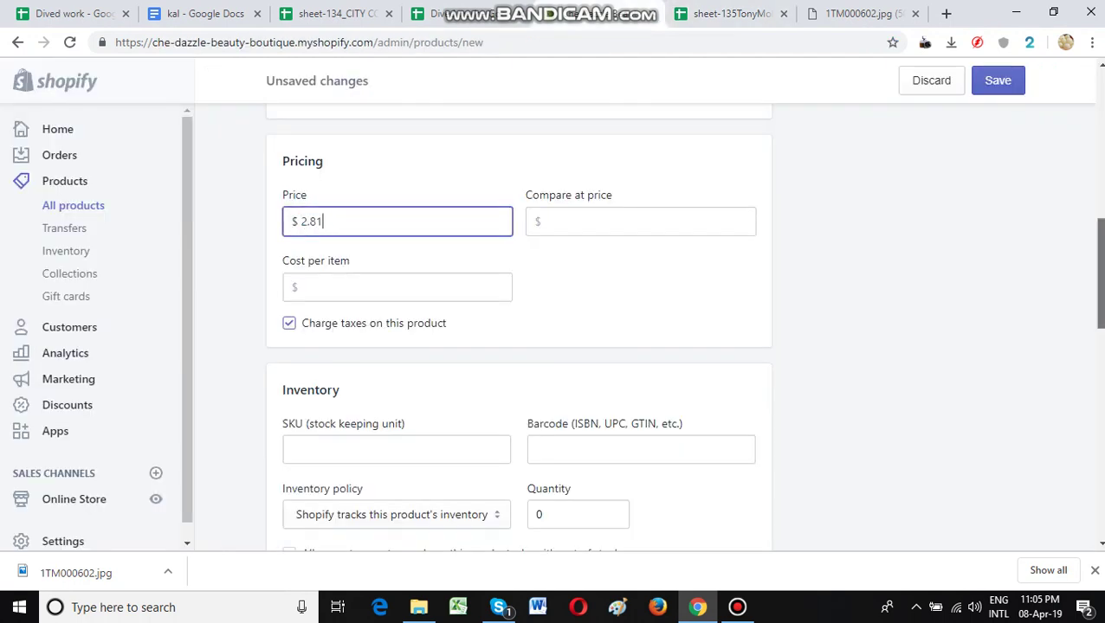
scroll(684, 326, down, 3)
scroll(684, 326, down, 1)
drag(1100, 326, 1099, 327)
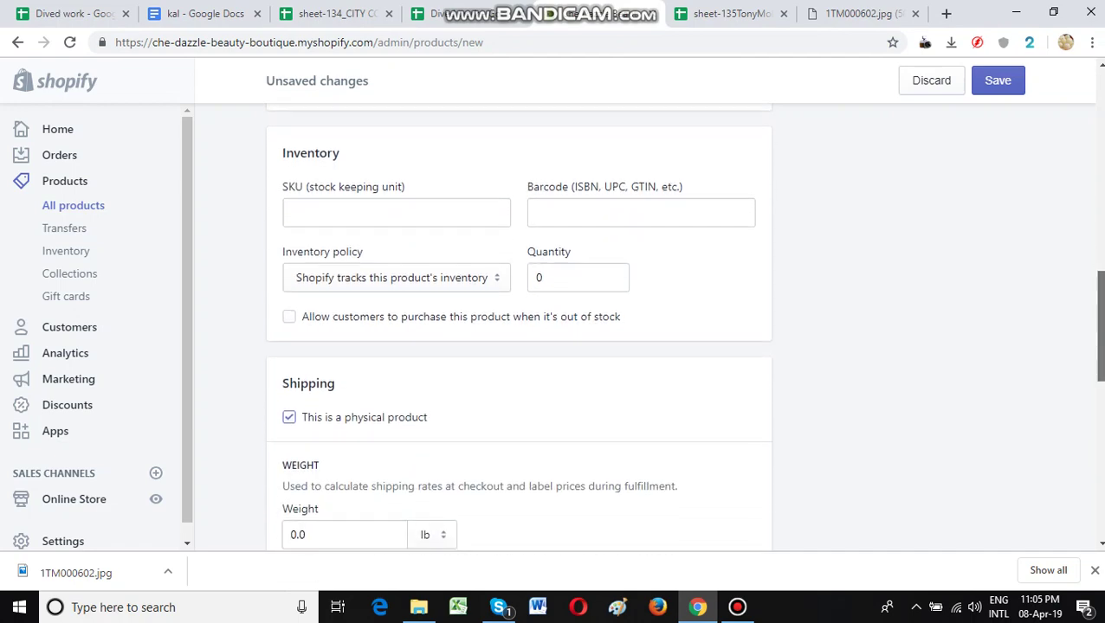
click(729, 14)
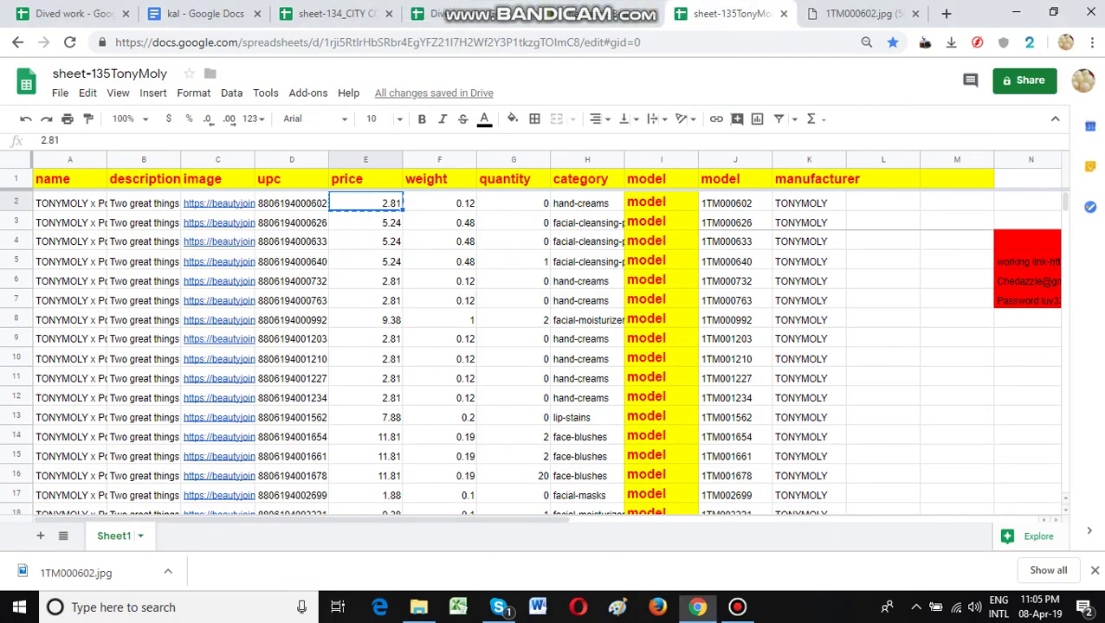
click(292, 202)
key(ctrl+c)
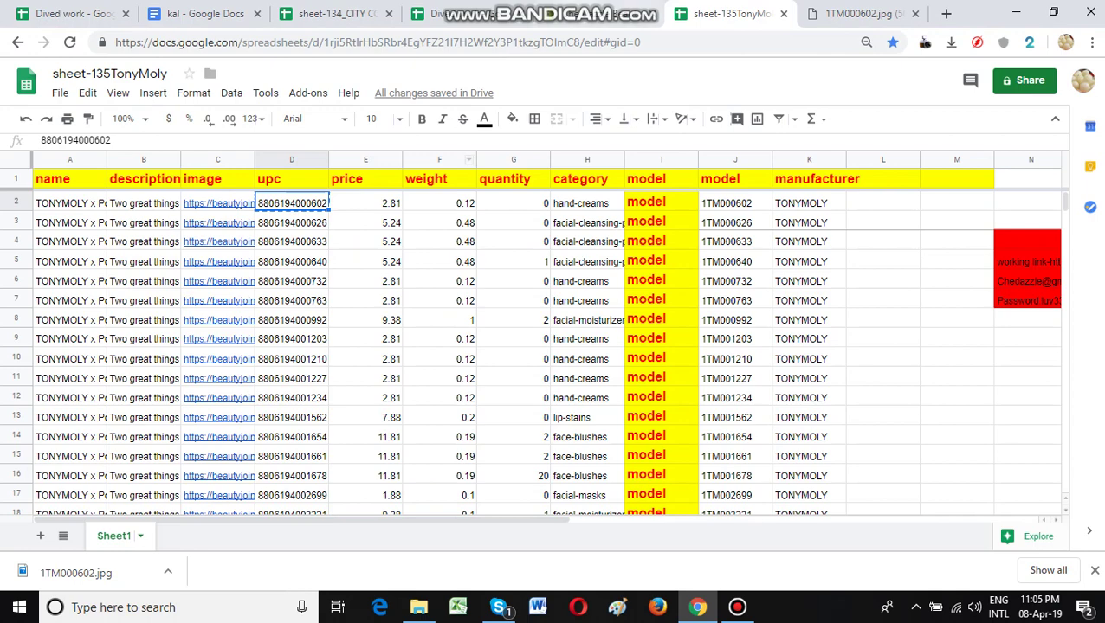
click(597, 13)
click(641, 213)
key(ctrl+v)
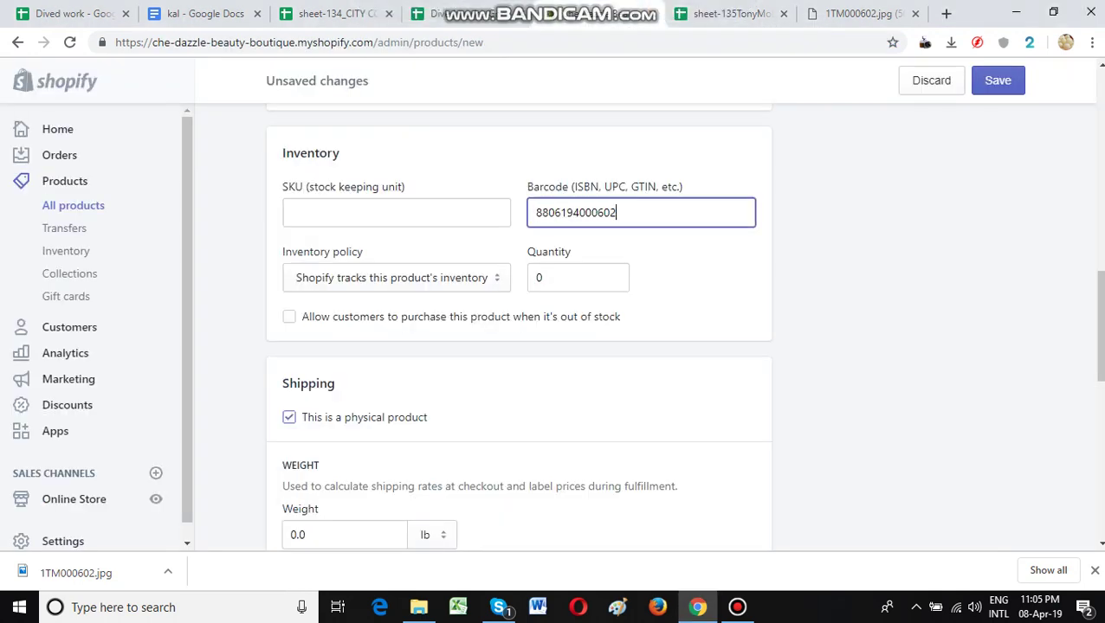
Step: Copy the quantity 0 from cell G2 of sheet-135TonyMoly into the product's inventory quantity
click(731, 14)
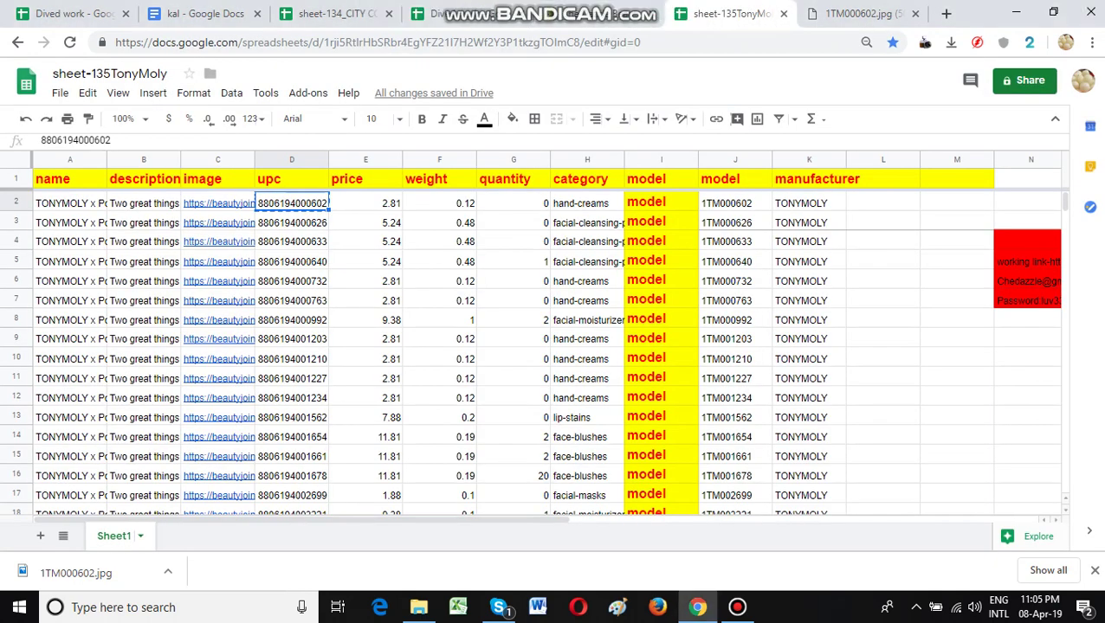
click(514, 203)
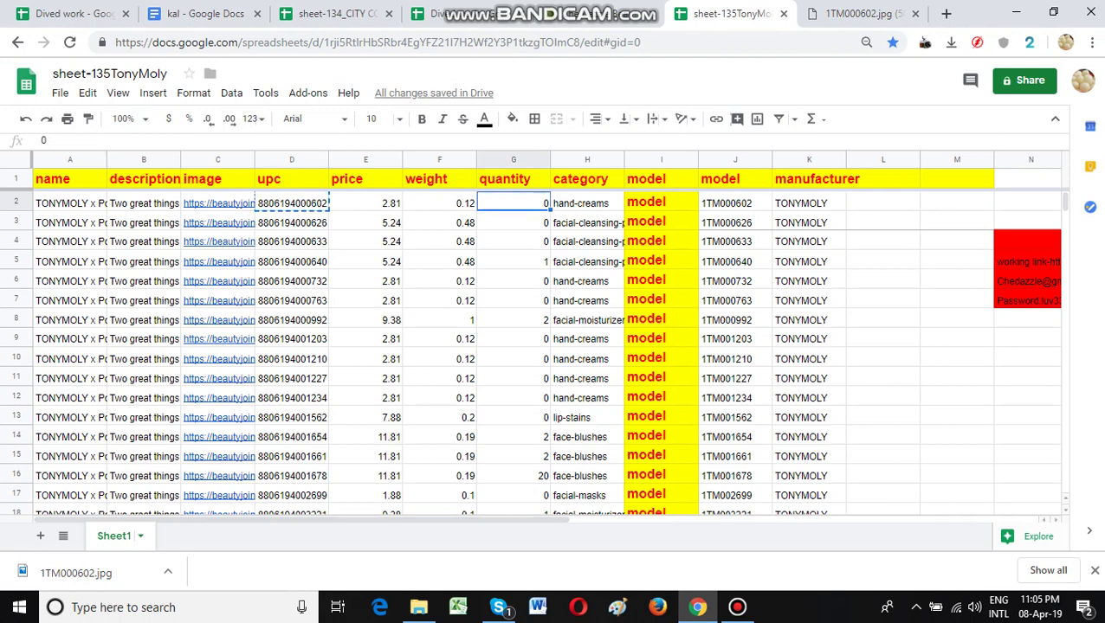
key(ctrl+c)
click(621, 12)
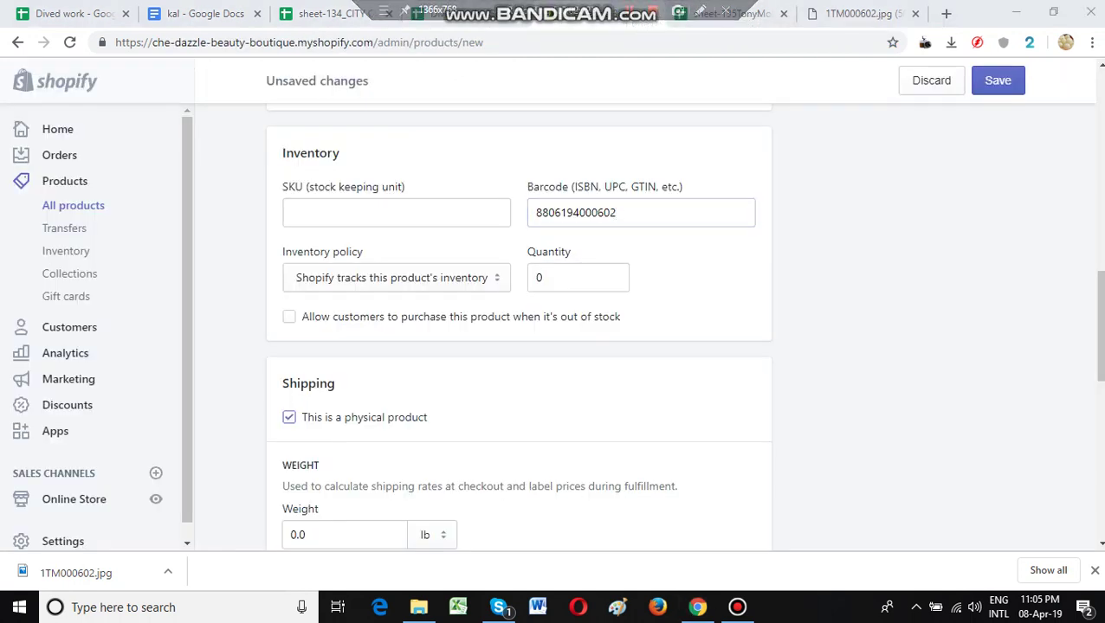
double_click(557, 278)
key(ctrl+v)
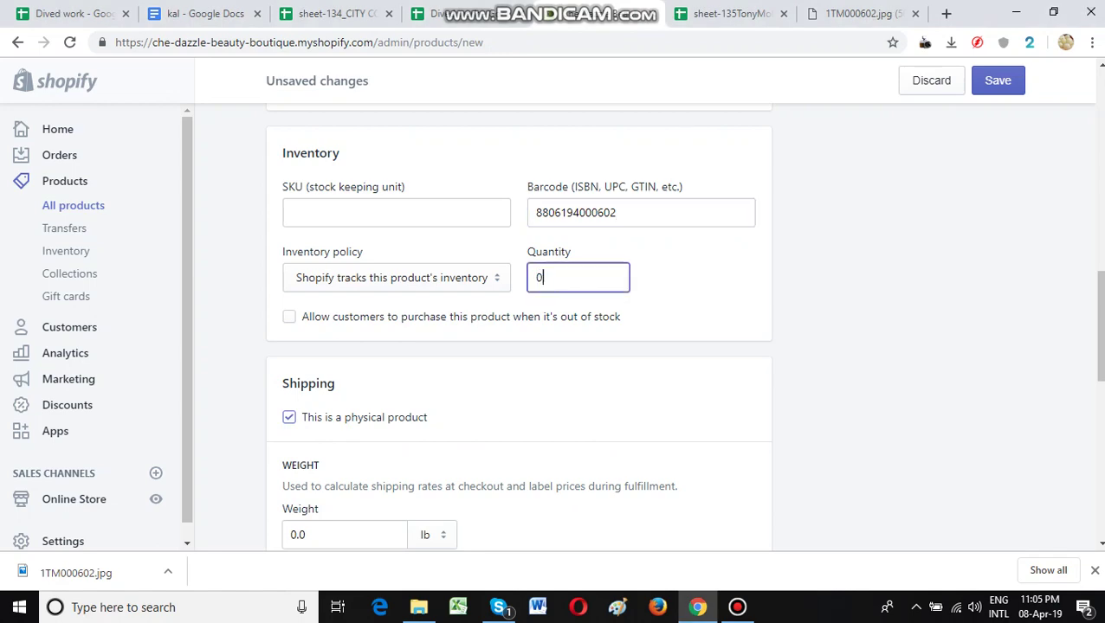
Step: Copy the weight 0.12 from cell F2 of sheet-135TonyMoly into the product's shipping weight in lb
scroll(519, 326, down, 4)
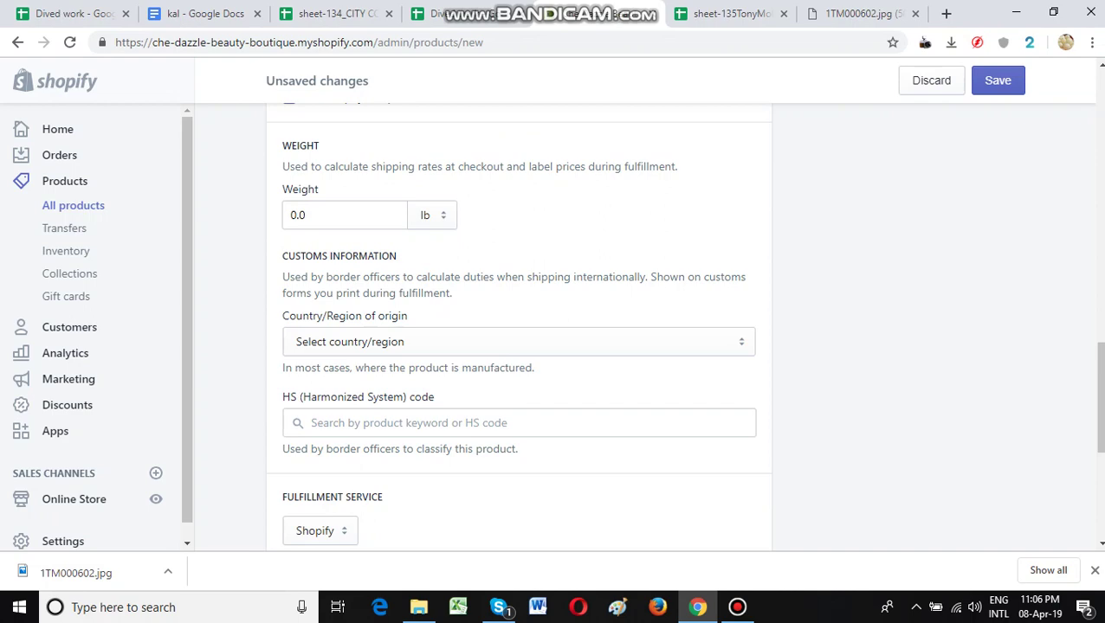
click(438, 15)
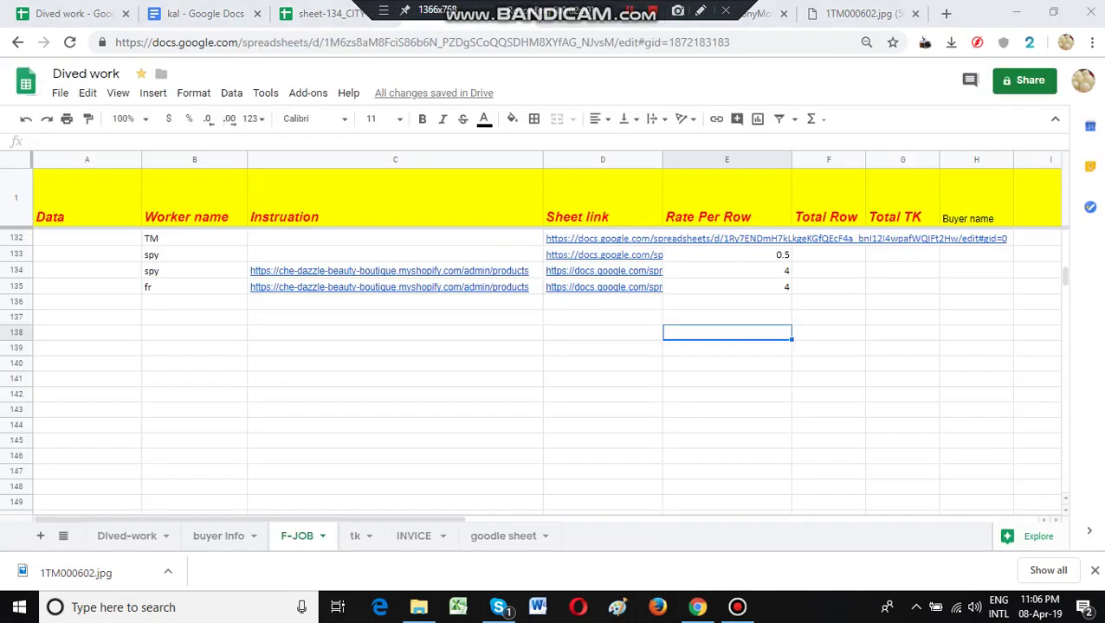
click(749, 13)
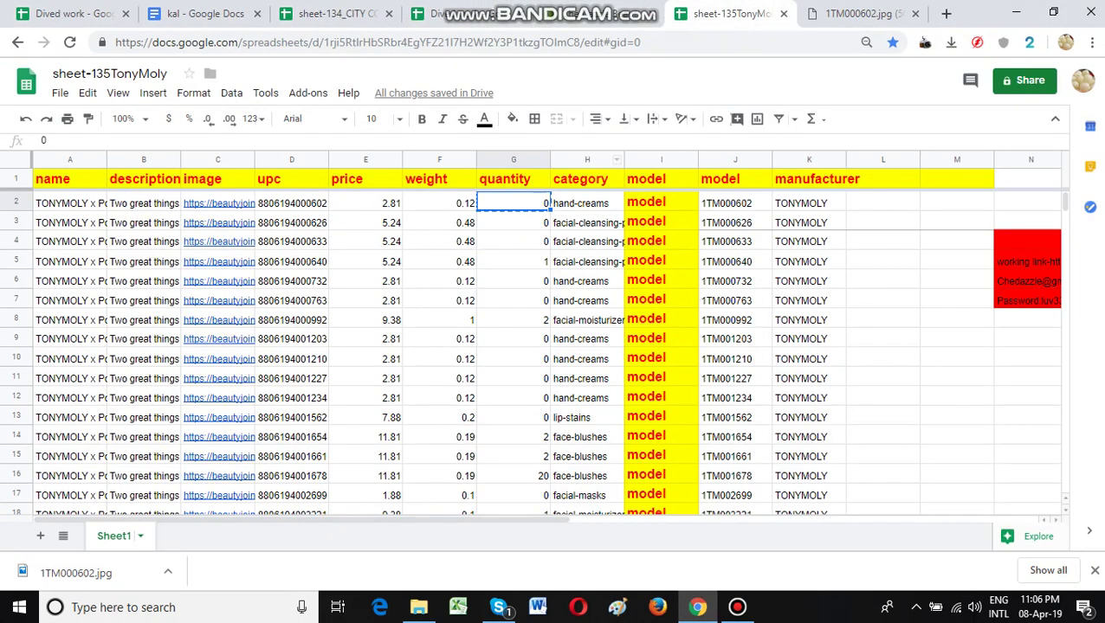
click(439, 221)
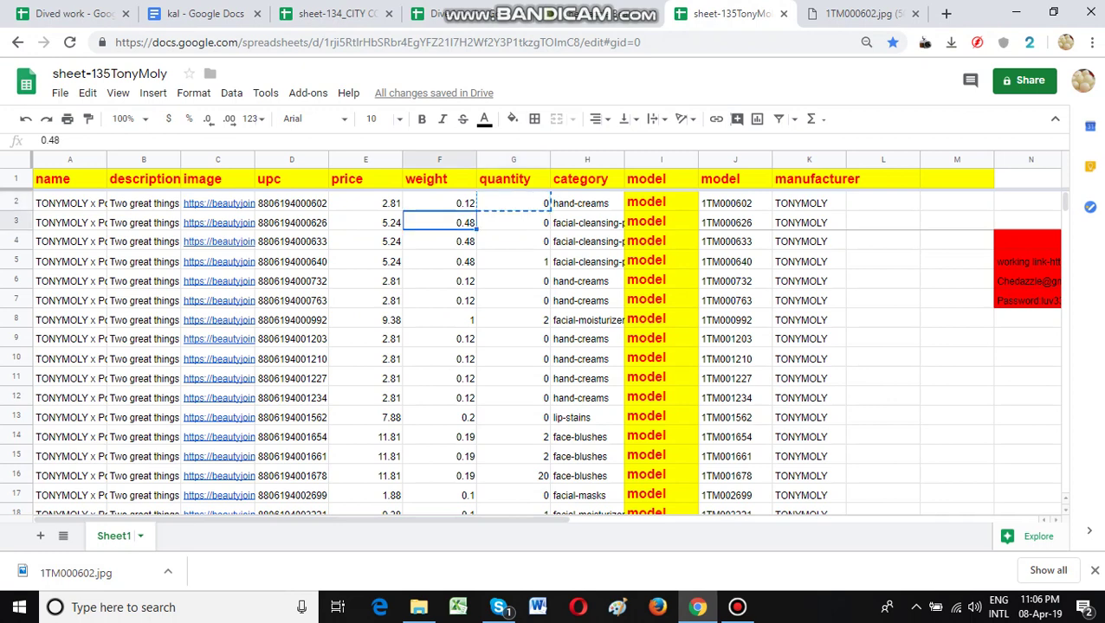
click(440, 203)
key(ctrl+c)
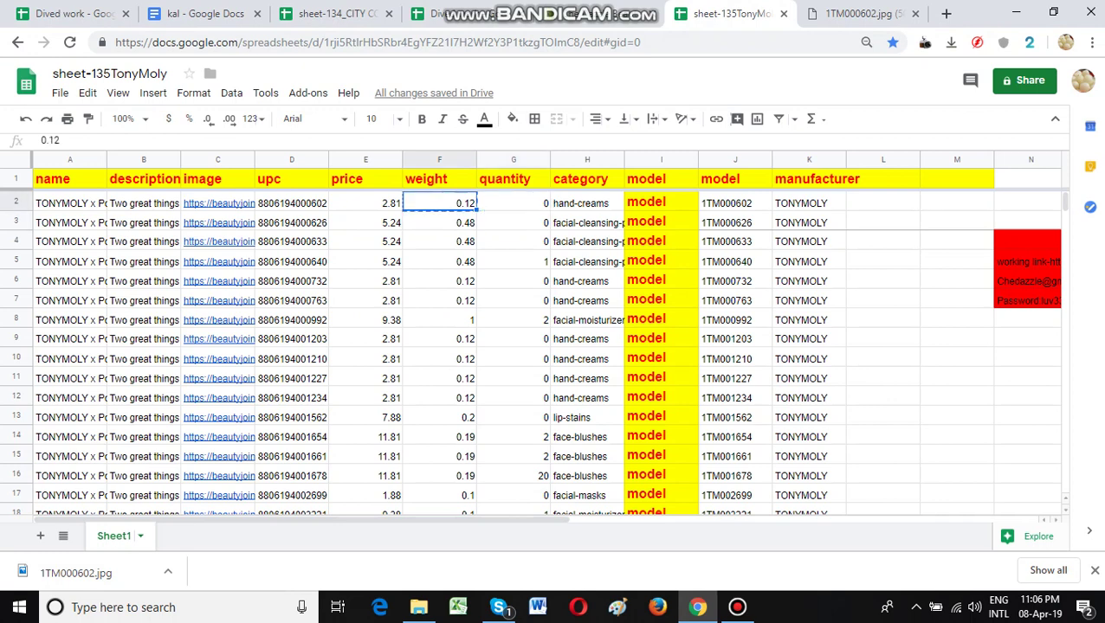
click(597, 14)
double_click(320, 215)
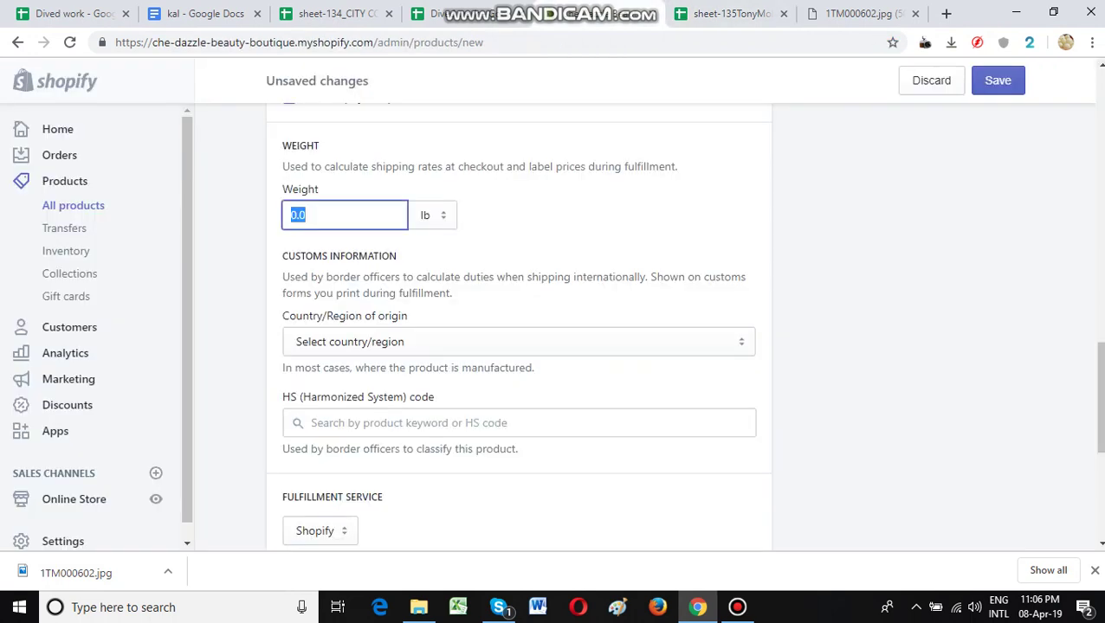
key(ctrl+v)
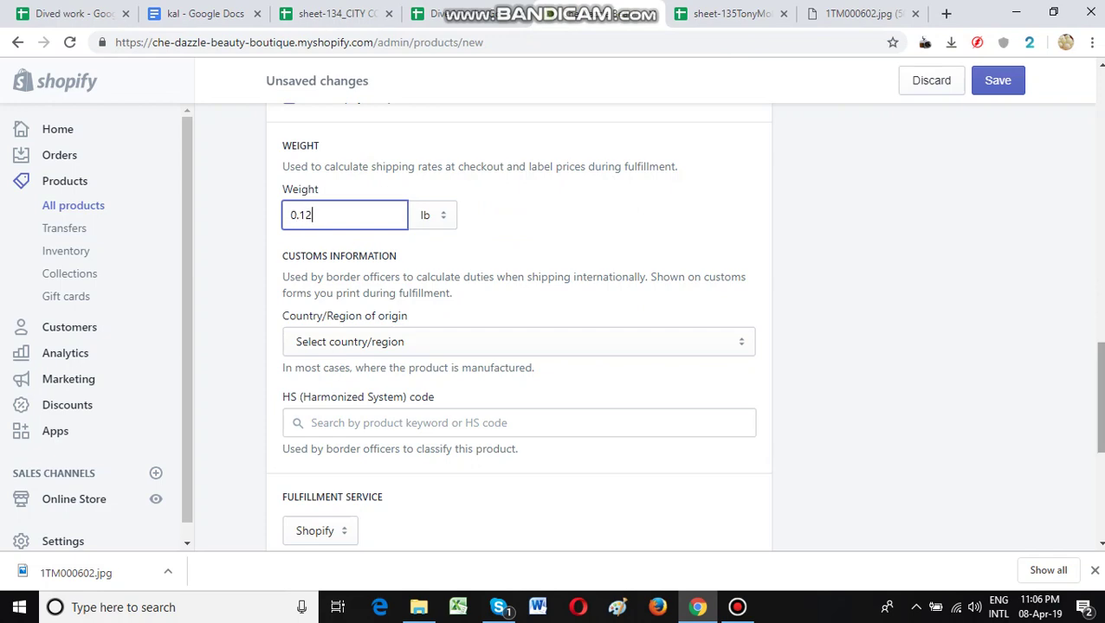
Step: Copy the category hand-creams from cell H2 of sheet-135TonyMoly and add it as the product type
scroll(519, 329, down, 5)
scroll(520, 329, up, 1)
scroll(520, 329, down, 2)
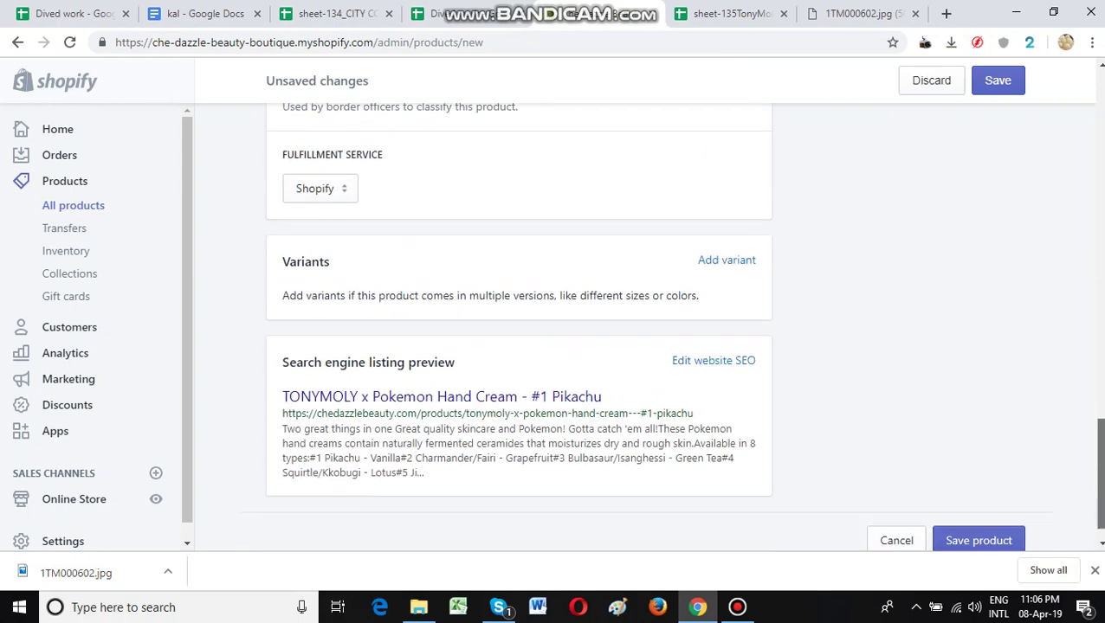
scroll(519, 329, up, 12)
scroll(520, 328, up, 1)
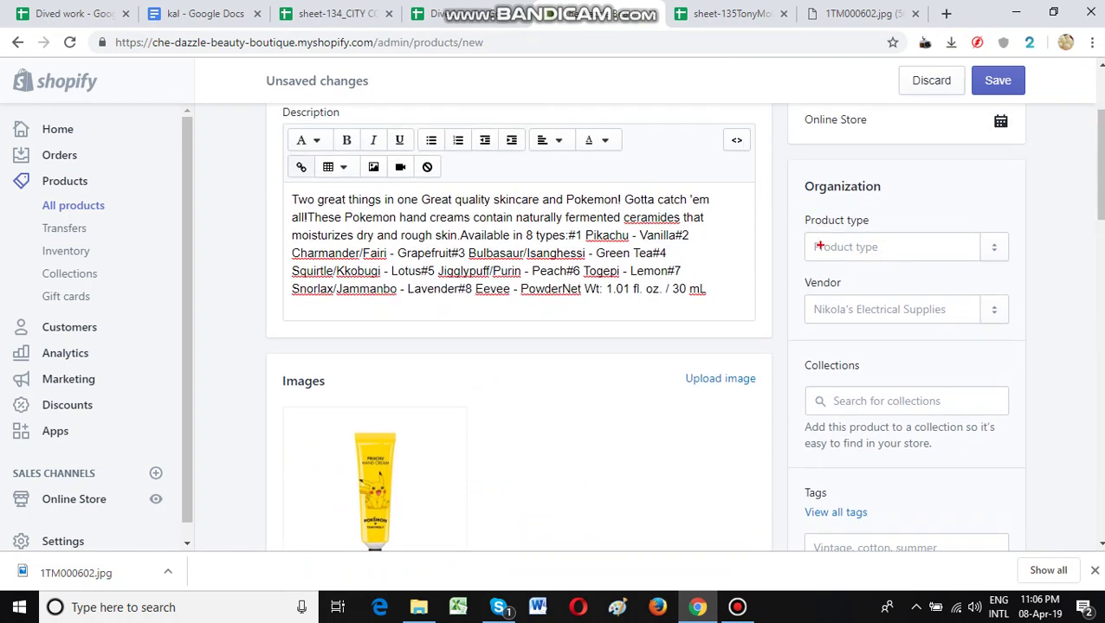
mouse_move(821, 246)
mouse_down()
mouse_move(864, 256)
mouse_move(914, 229)
mouse_up()
key(Escape)
click(727, 13)
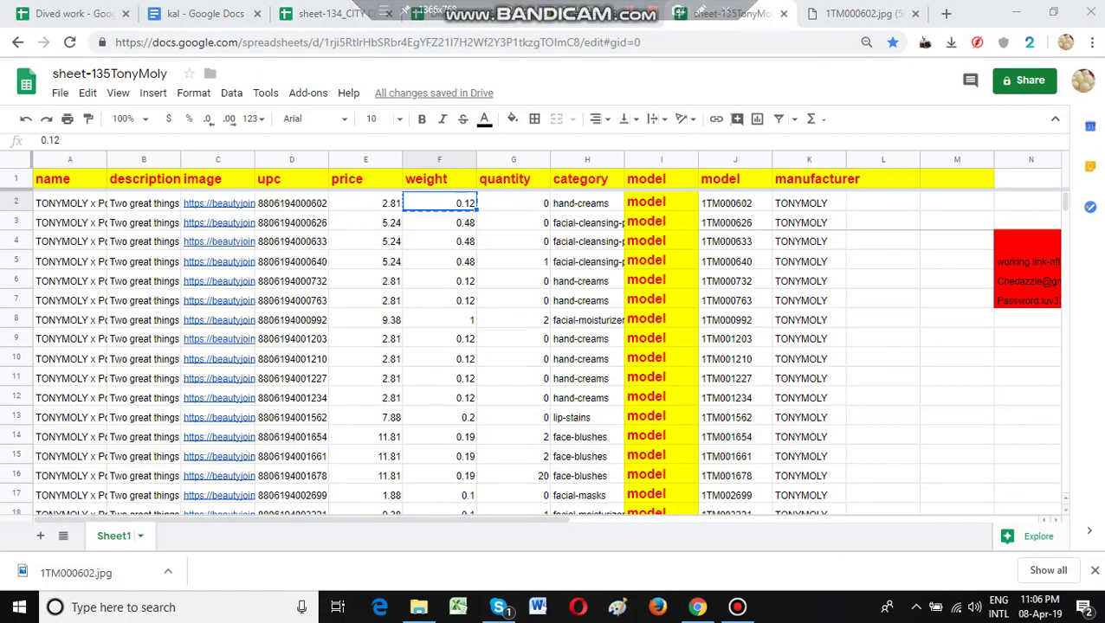
click(587, 203)
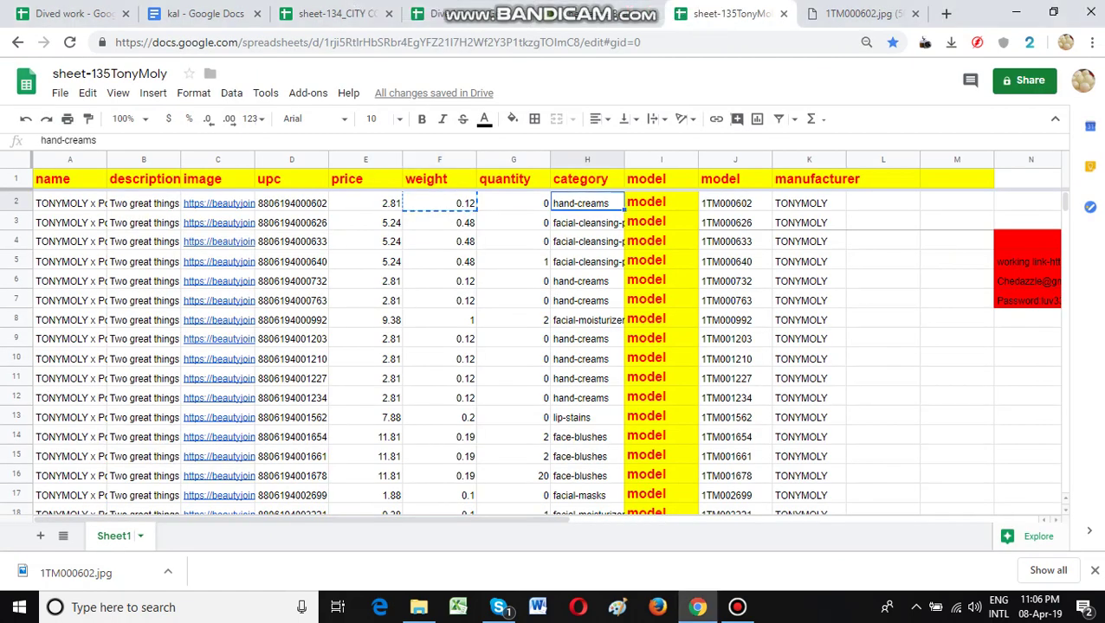
key(Escape)
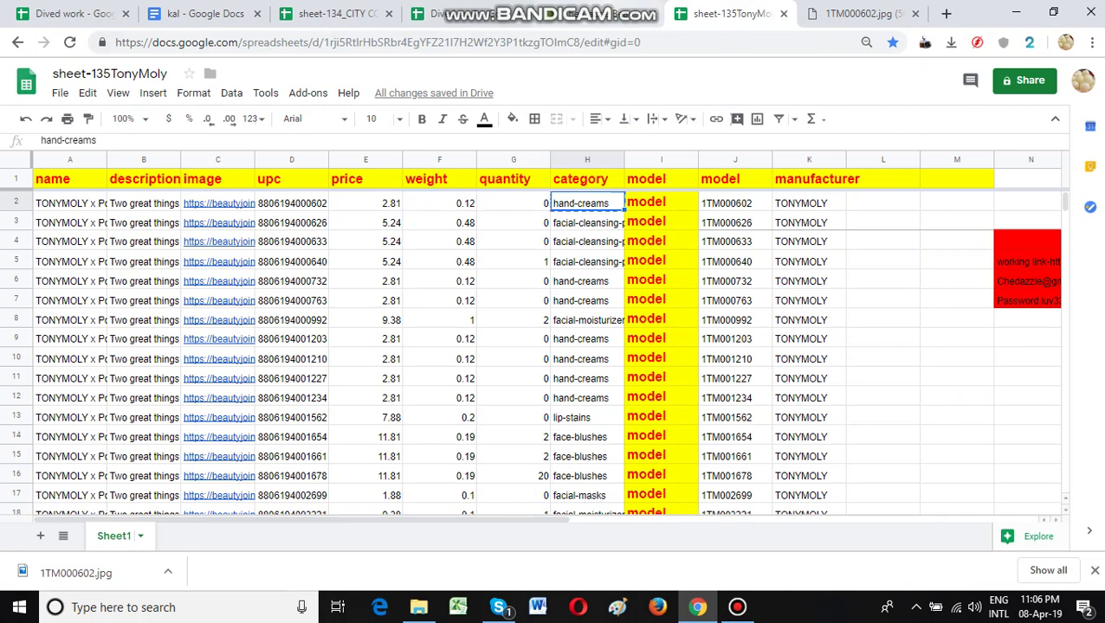
click(597, 14)
click(892, 247)
key(ctrl+v)
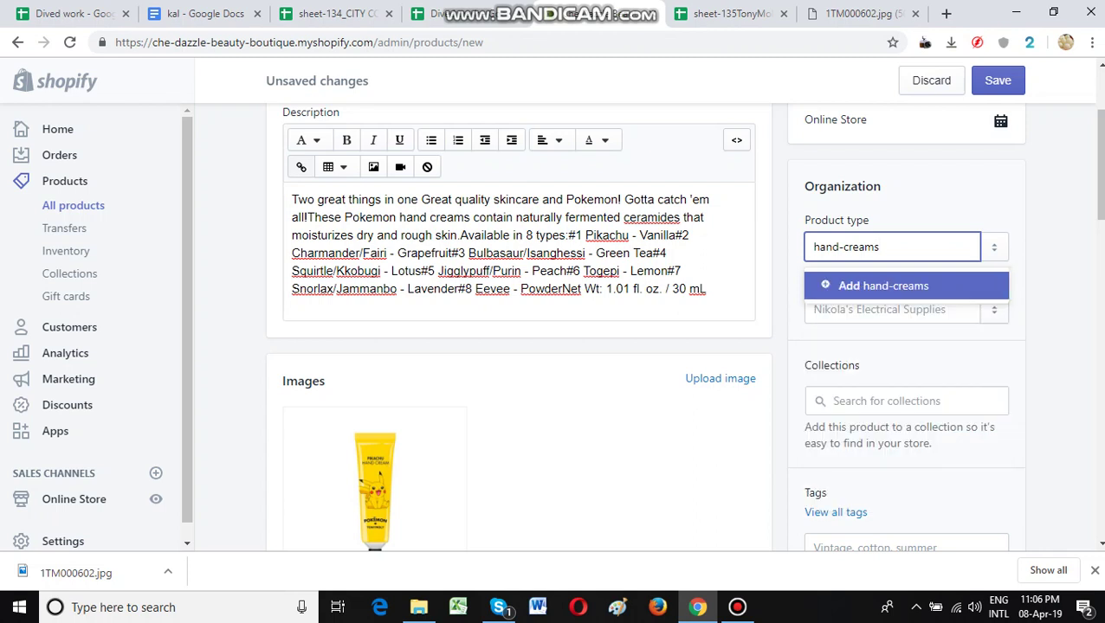
key(Down)
key(Return)
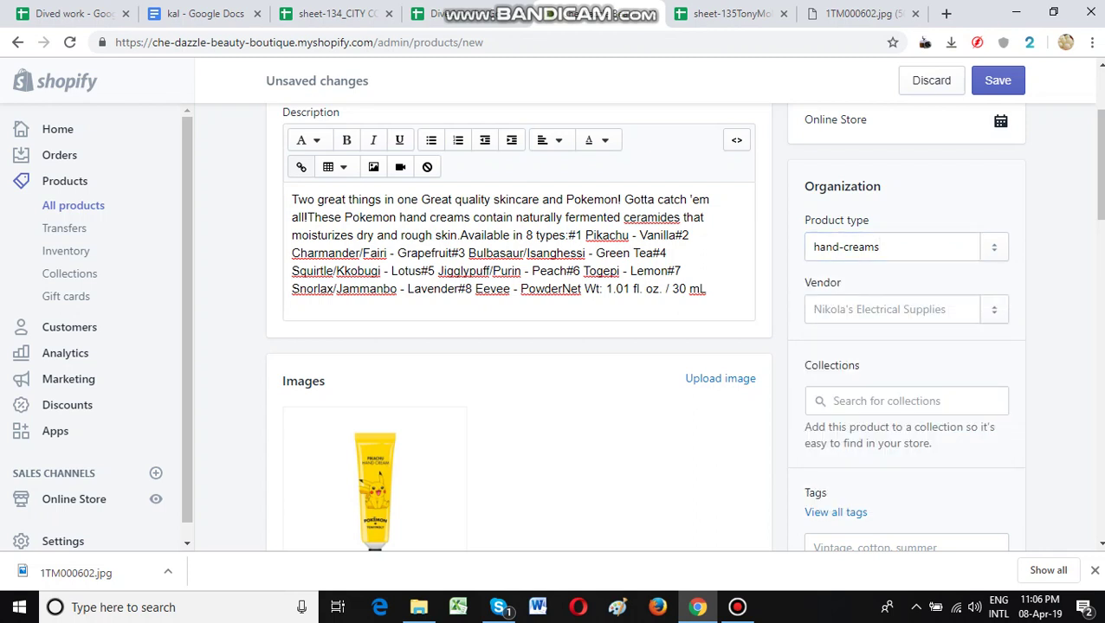
Step: Open the list of vendor suggestions for the product
click(892, 309)
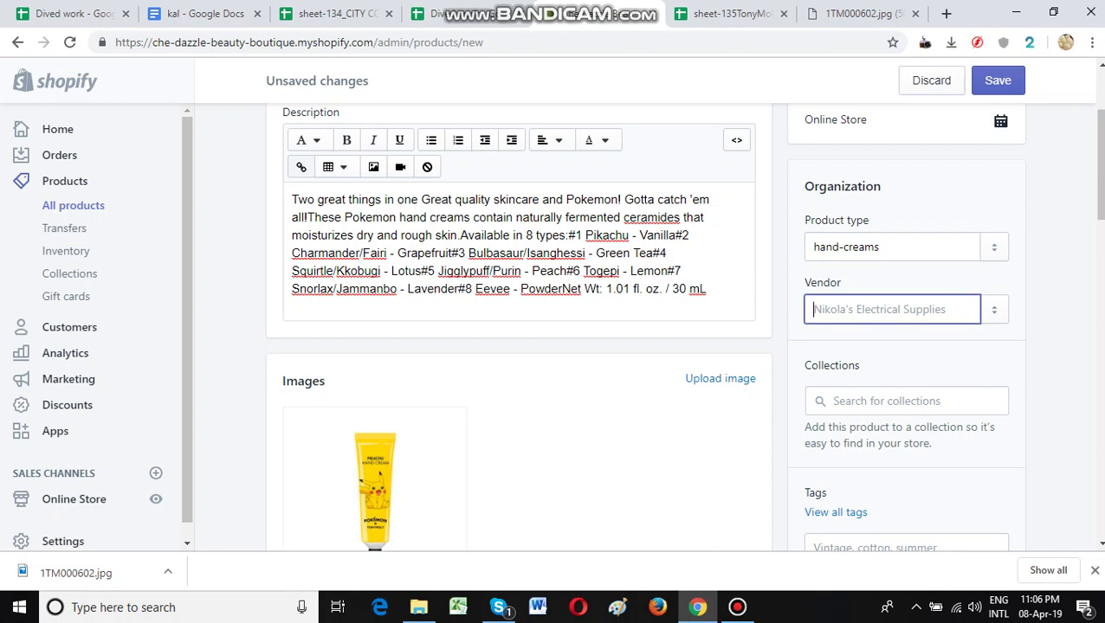
key(Down)
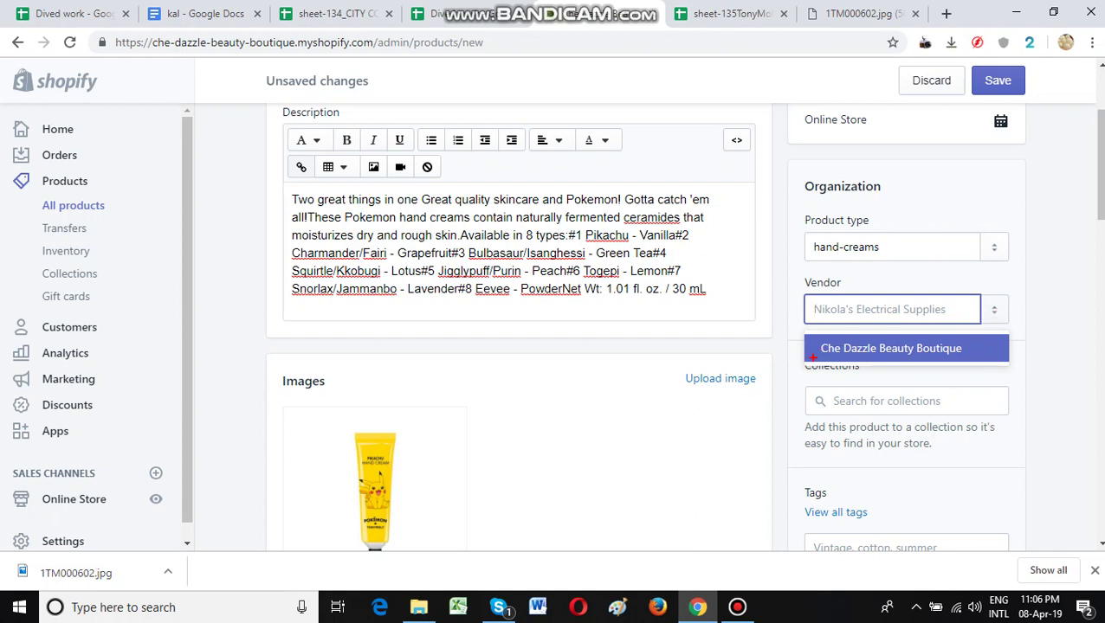
mouse_move(807, 357)
mouse_down()
mouse_move(965, 356)
mouse_move(862, 327)
mouse_move(802, 390)
mouse_up()
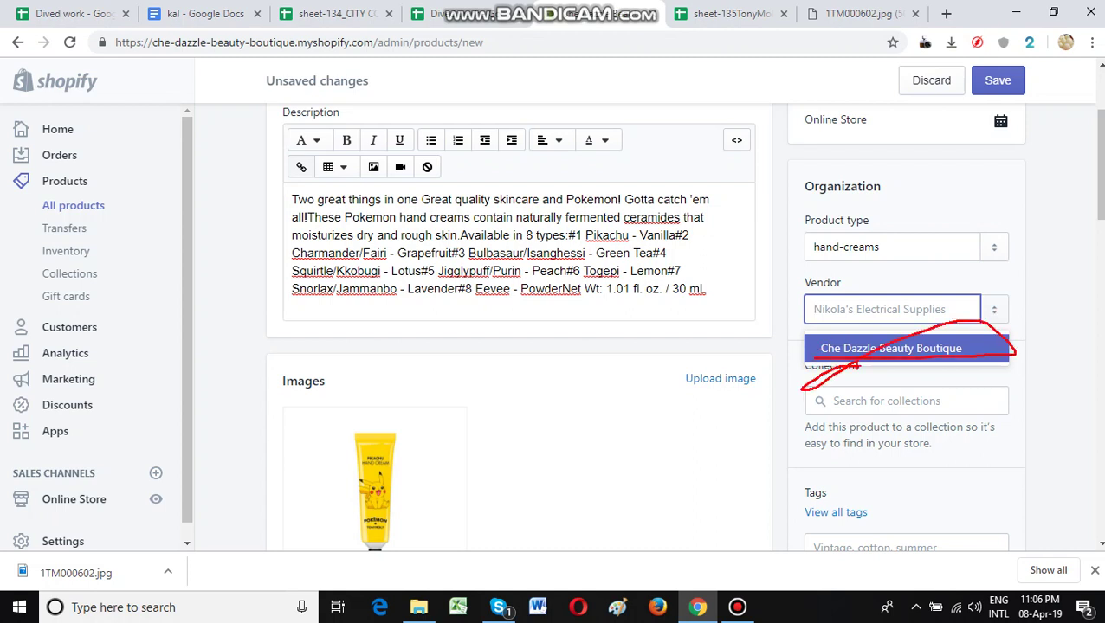
mouse_move(1057, 272)
mouse_down()
mouse_move(996, 307)
mouse_move(1009, 313)
mouse_up()
drag(835, 300, 836, 323)
drag(847, 281, 846, 328)
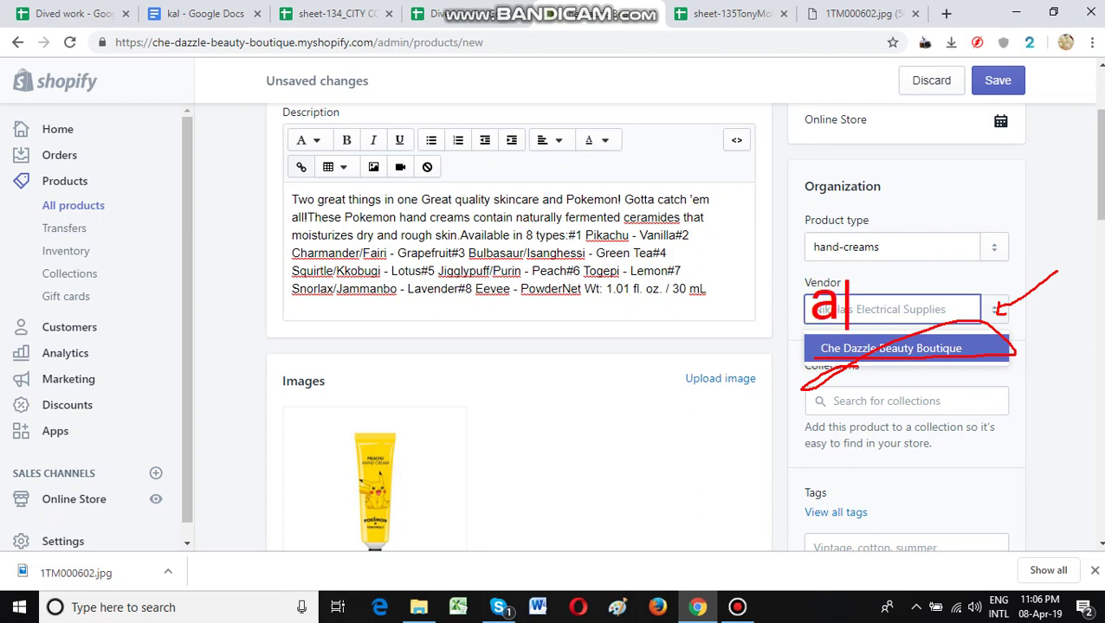
text(la)
key(BackSpace)
drag(854, 291, 888, 291)
drag(912, 298, 915, 322)
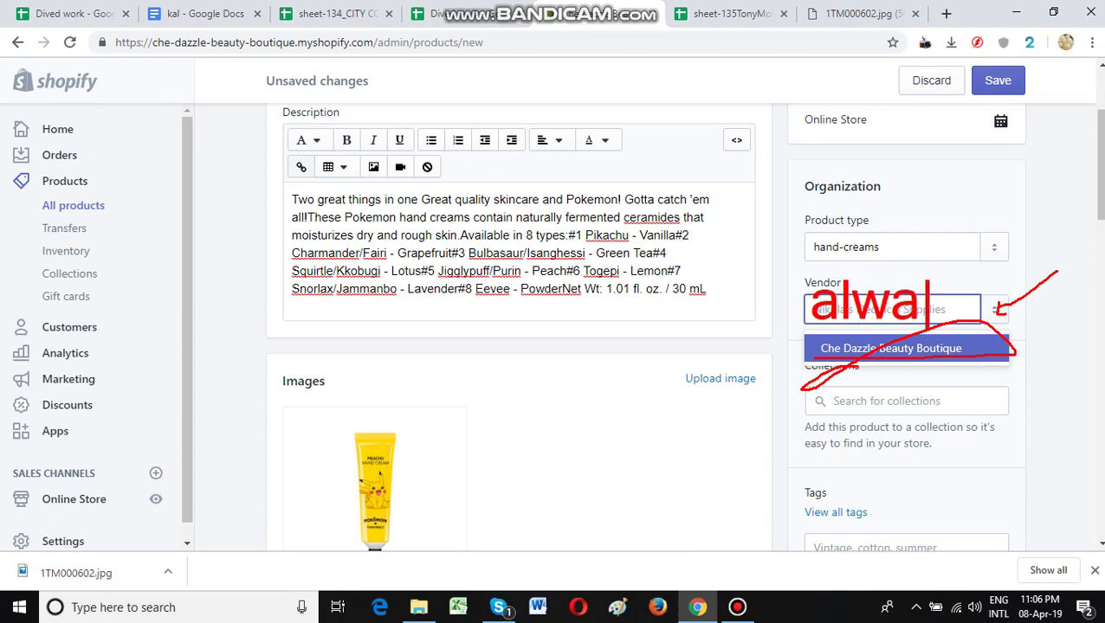
text(ys sa)
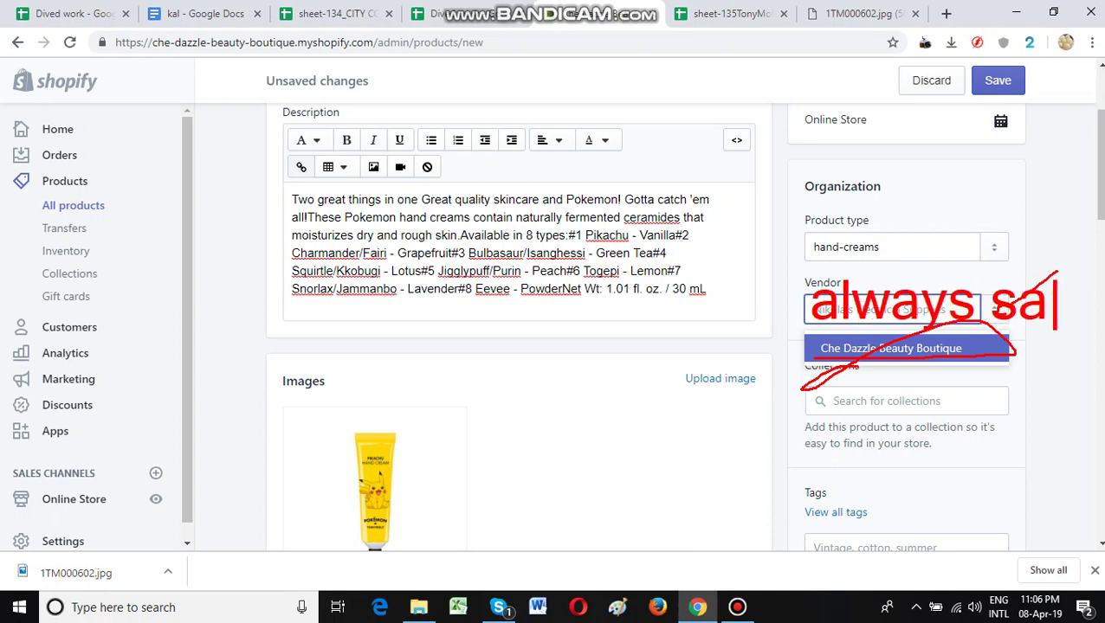
Step: Set the product's vendor to Che Dazzle Beauty Boutique
text(me)
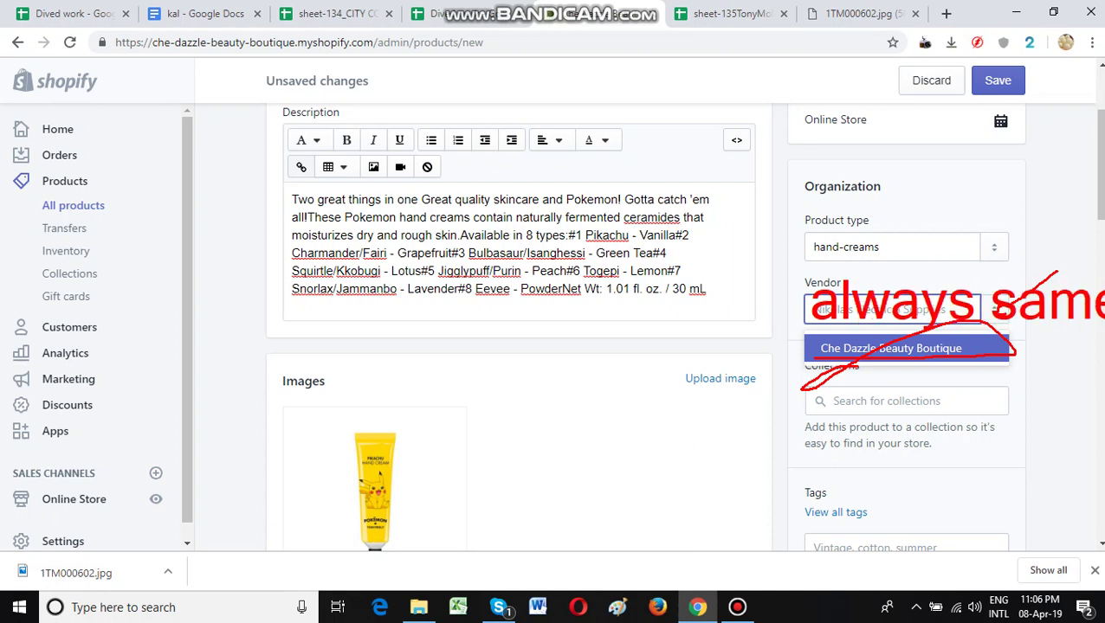
key(Escape)
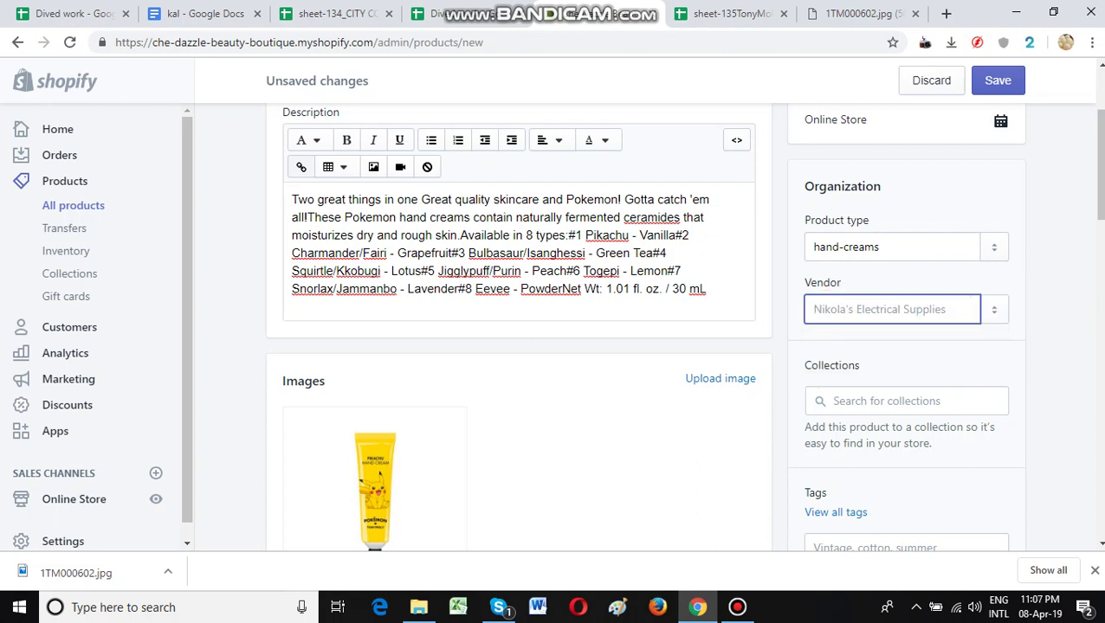
click(994, 309)
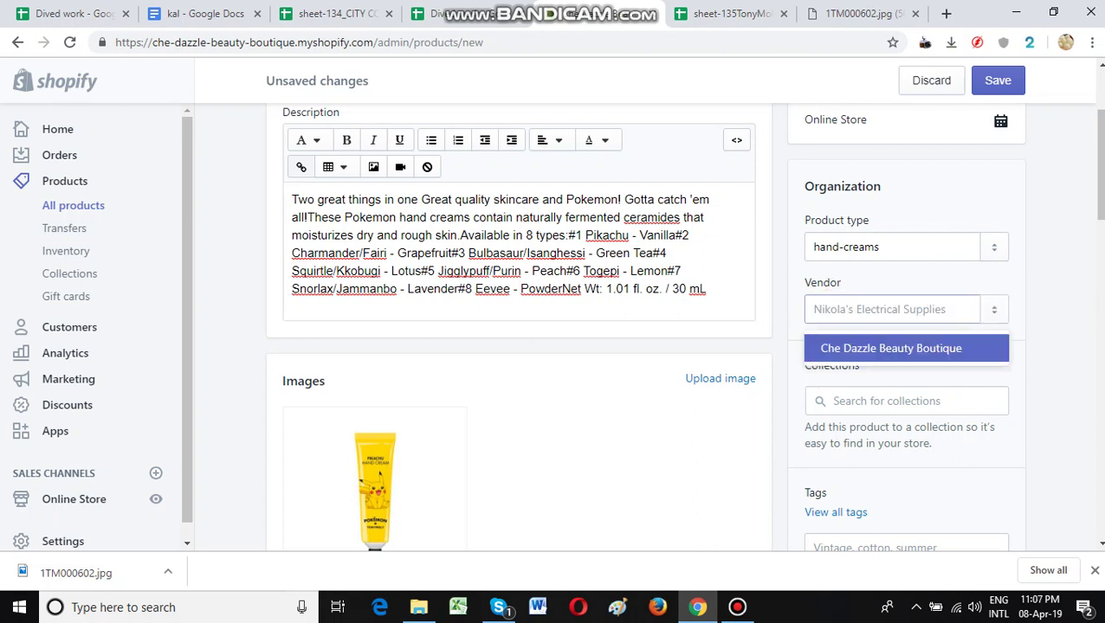
key(Return)
scroll(683, 327, down, 1)
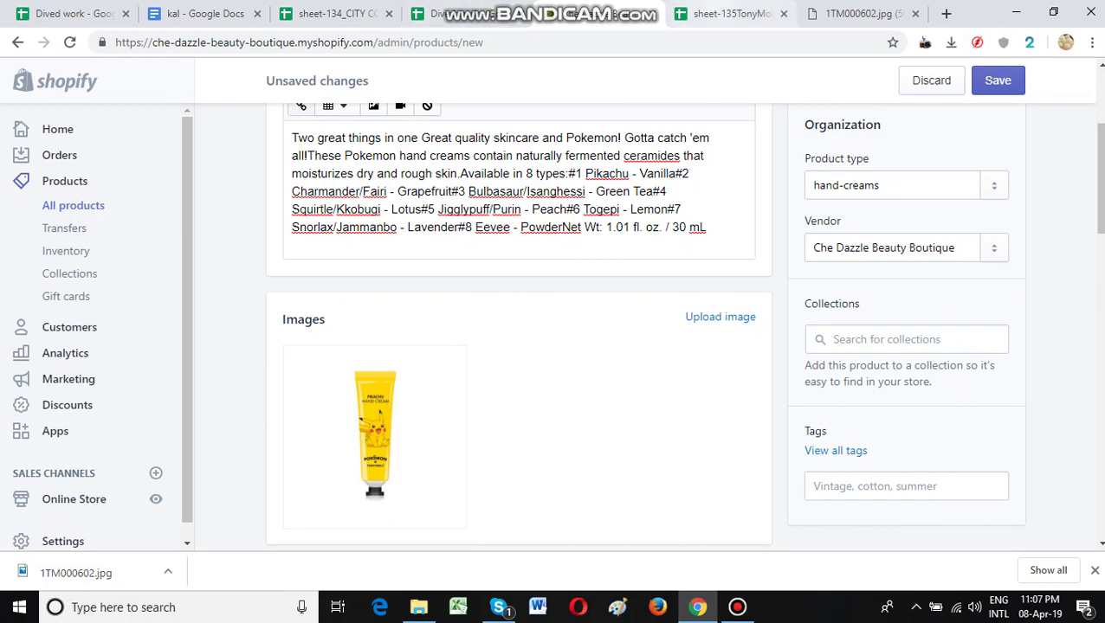
Step: Copy the product type hand-creams and search the product's collections for it
click(715, 14)
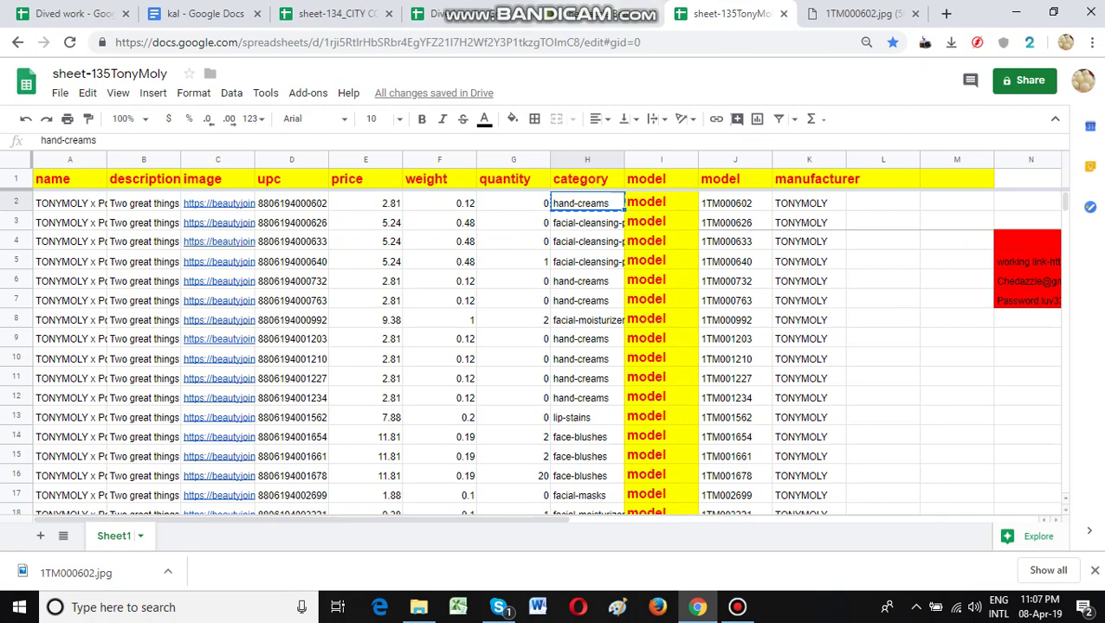
click(592, 13)
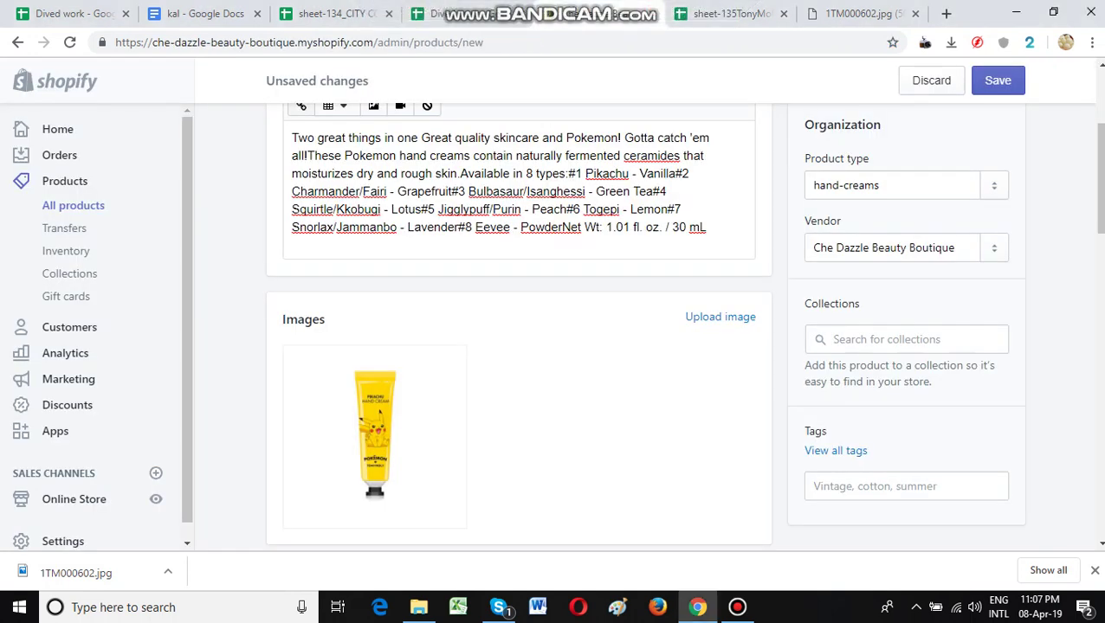
drag(880, 185, 796, 179)
key(ctrl+c)
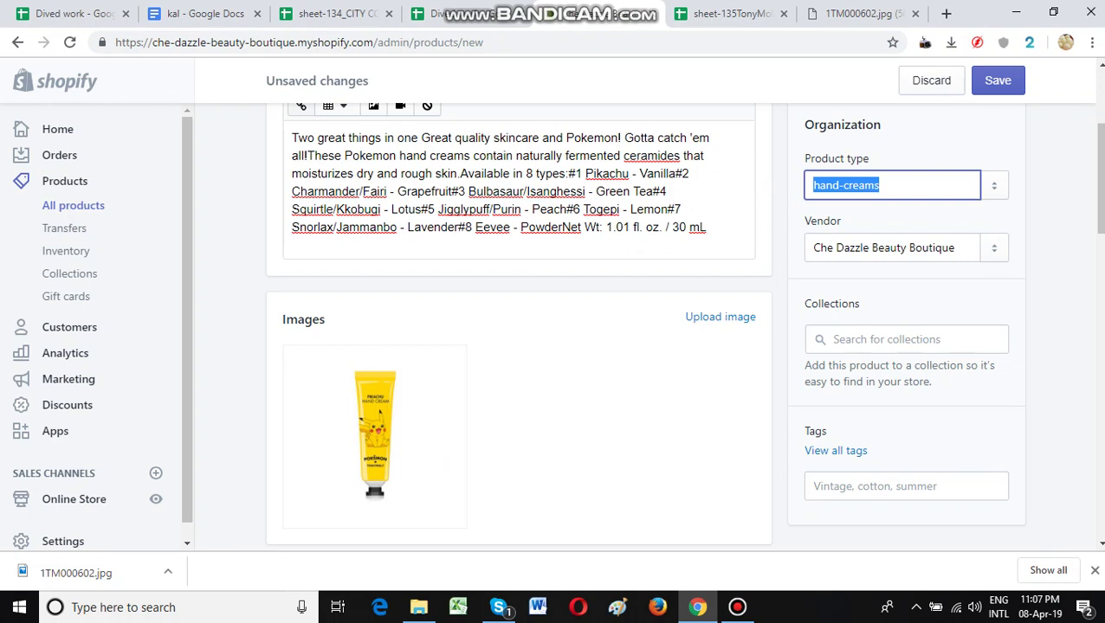
click(901, 340)
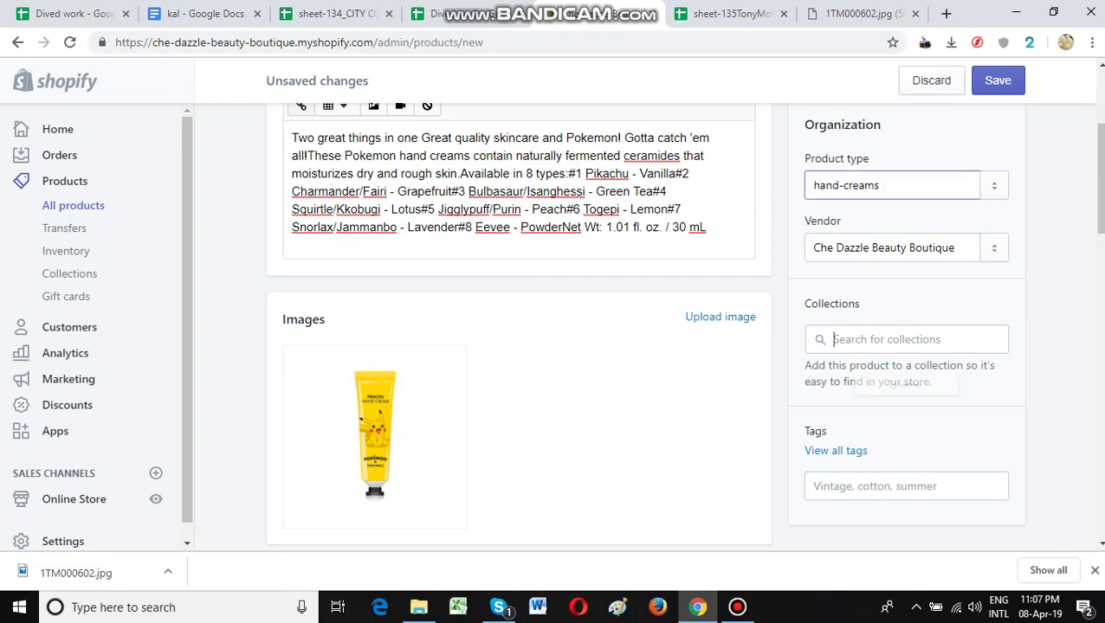
key(ctrl+v)
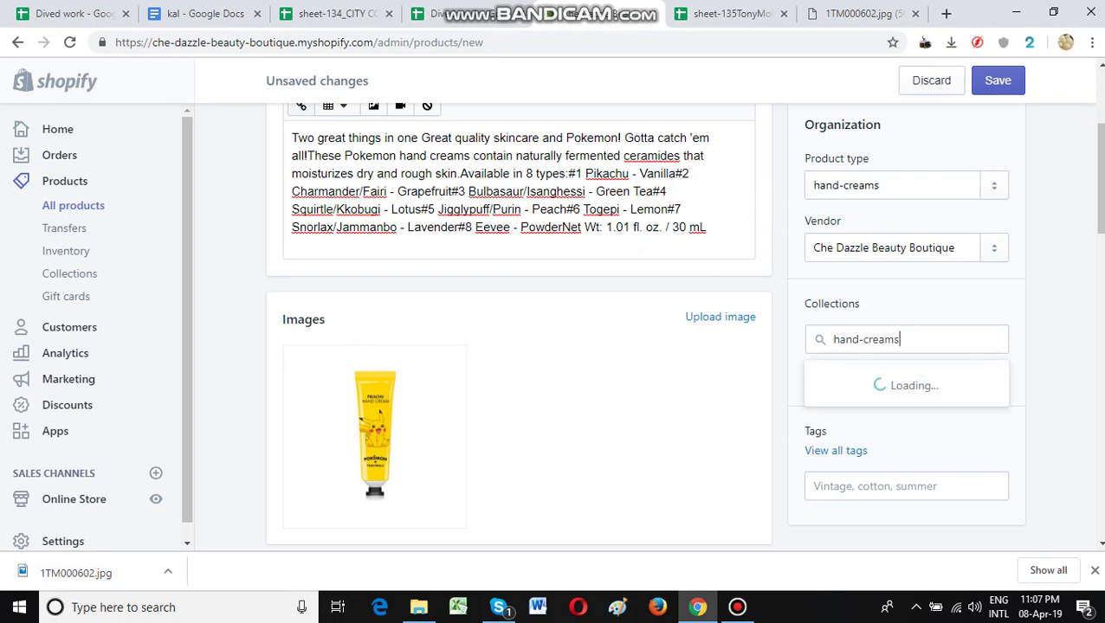
mouse_move(904, 328)
mouse_down()
mouse_move(790, 355)
mouse_move(920, 308)
mouse_up()
key(Escape)
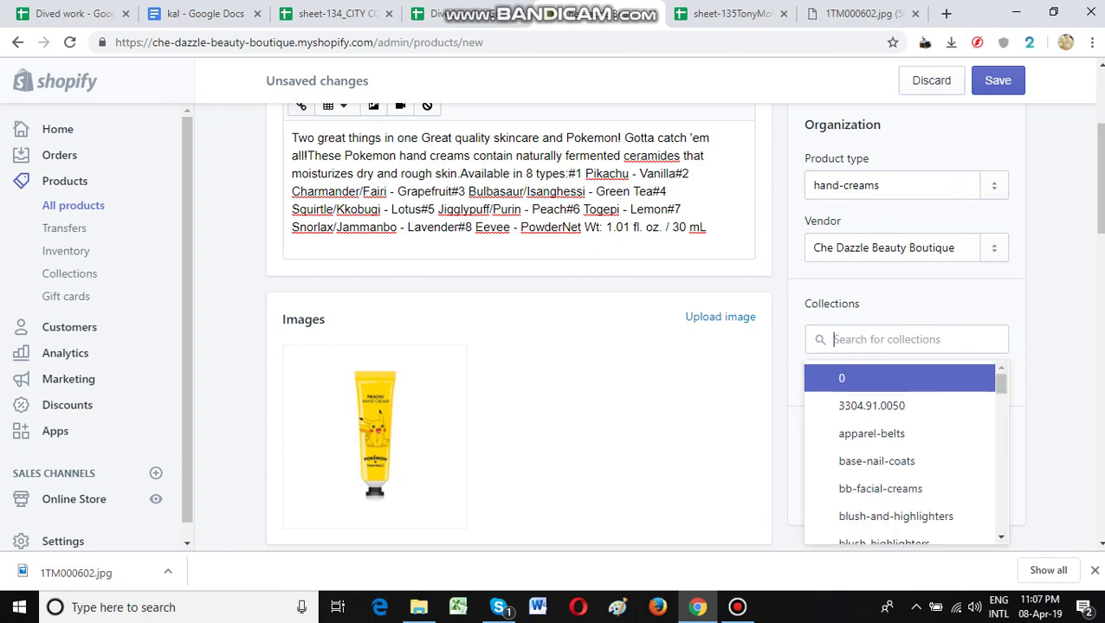
key(Escape)
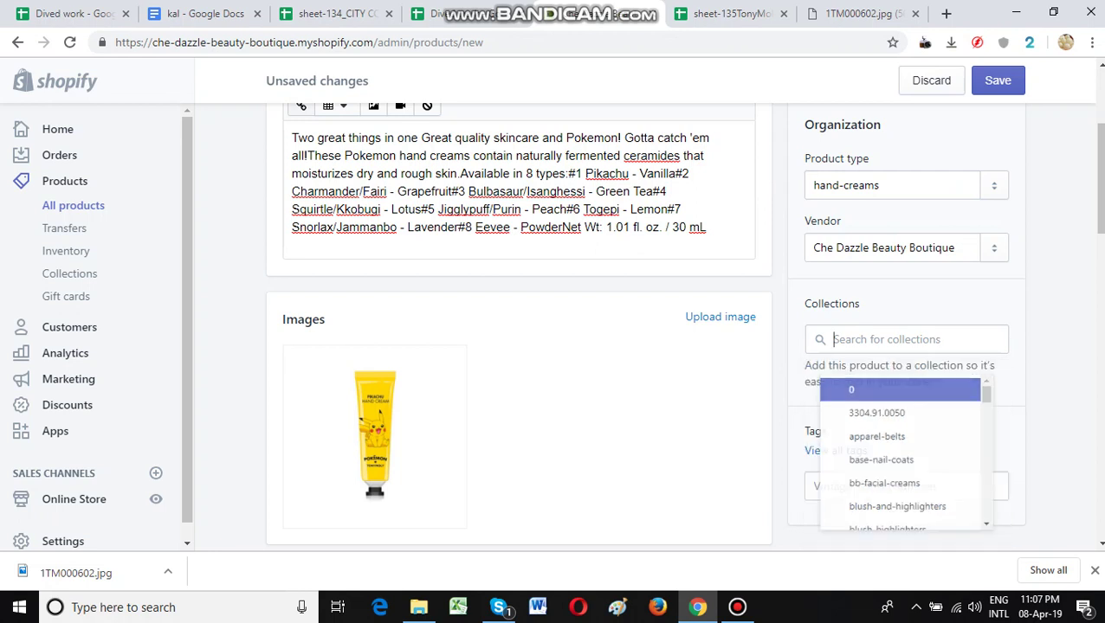
key(ctrl+v)
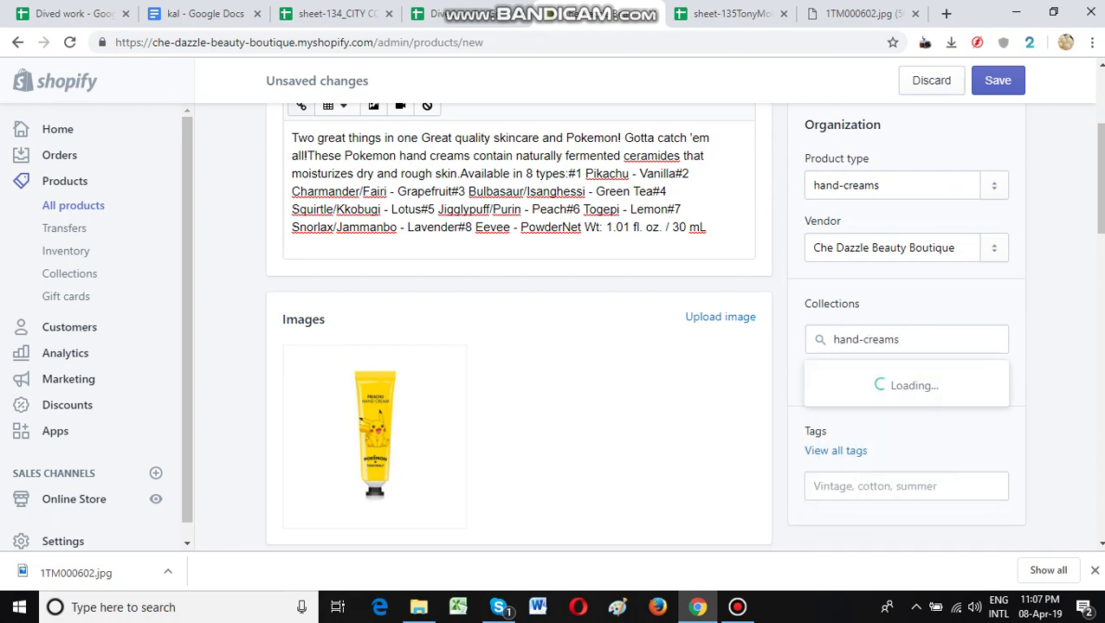
Step: Save the new Pikachu hand cream product
key(Return)
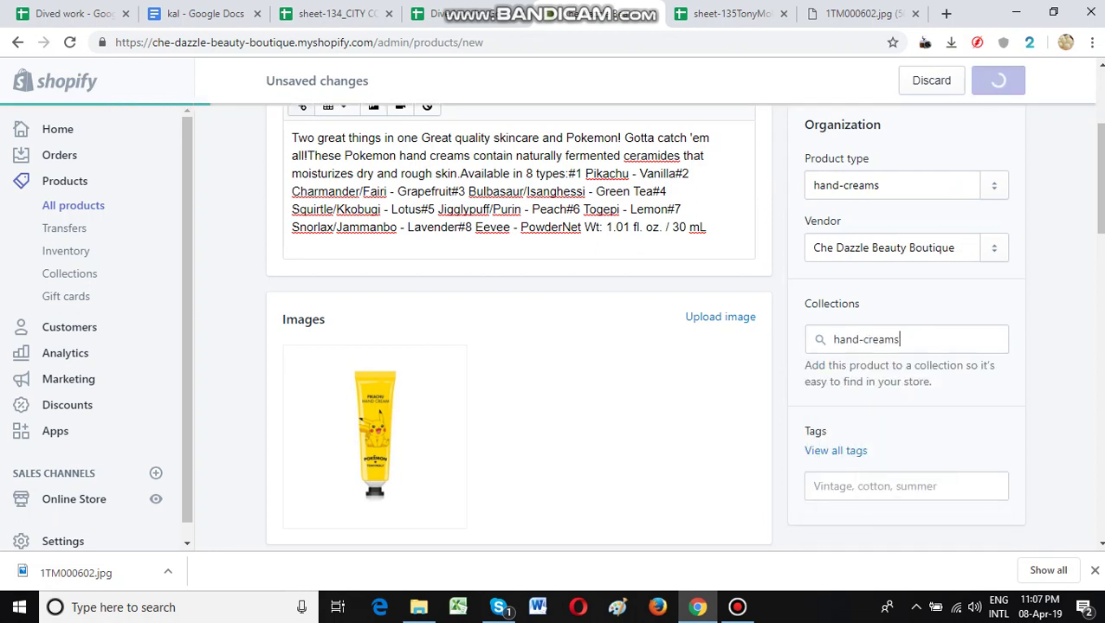
scroll(645, 327, up, 2)
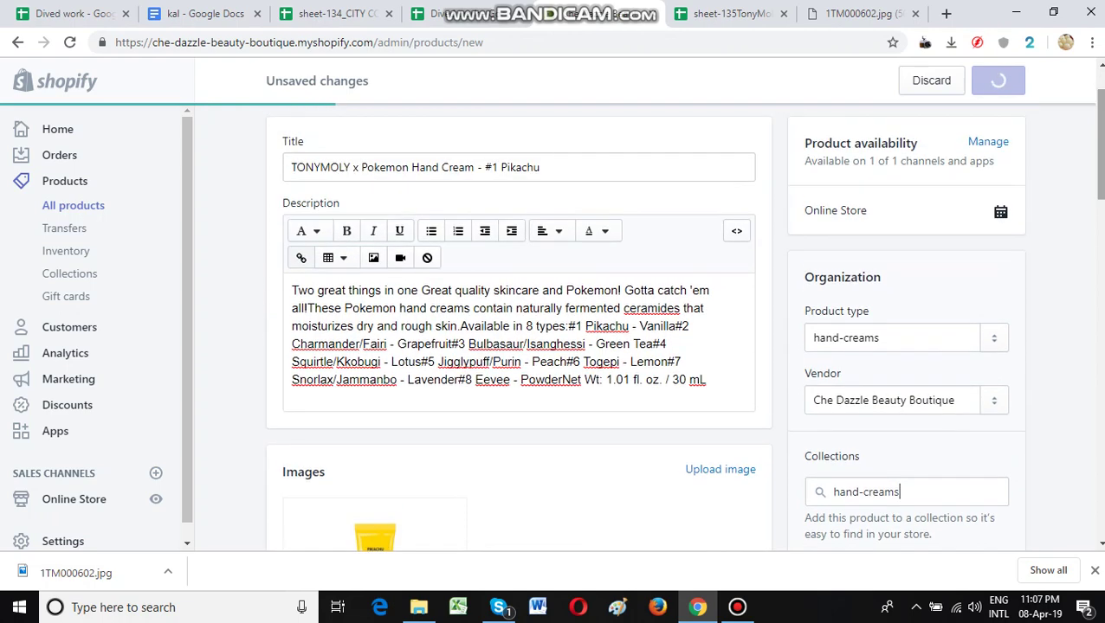
scroll(645, 327, down, 1)
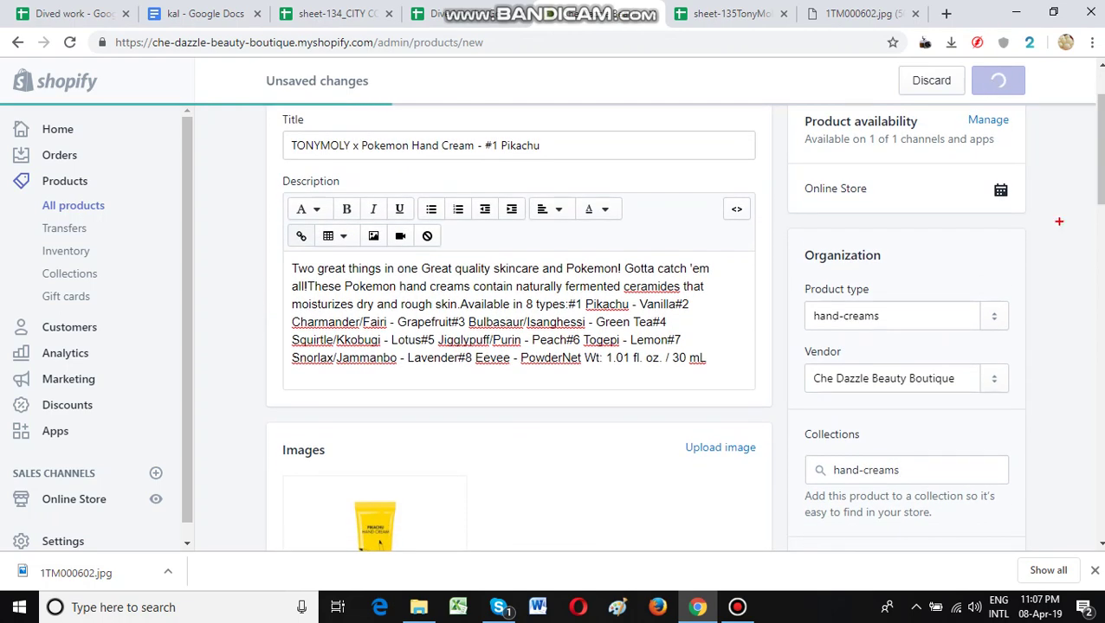
mouse_move(991, 102)
mouse_down()
mouse_move(1032, 85)
mouse_move(980, 68)
mouse_move(1011, 95)
mouse_up()
drag(934, 137, 966, 110)
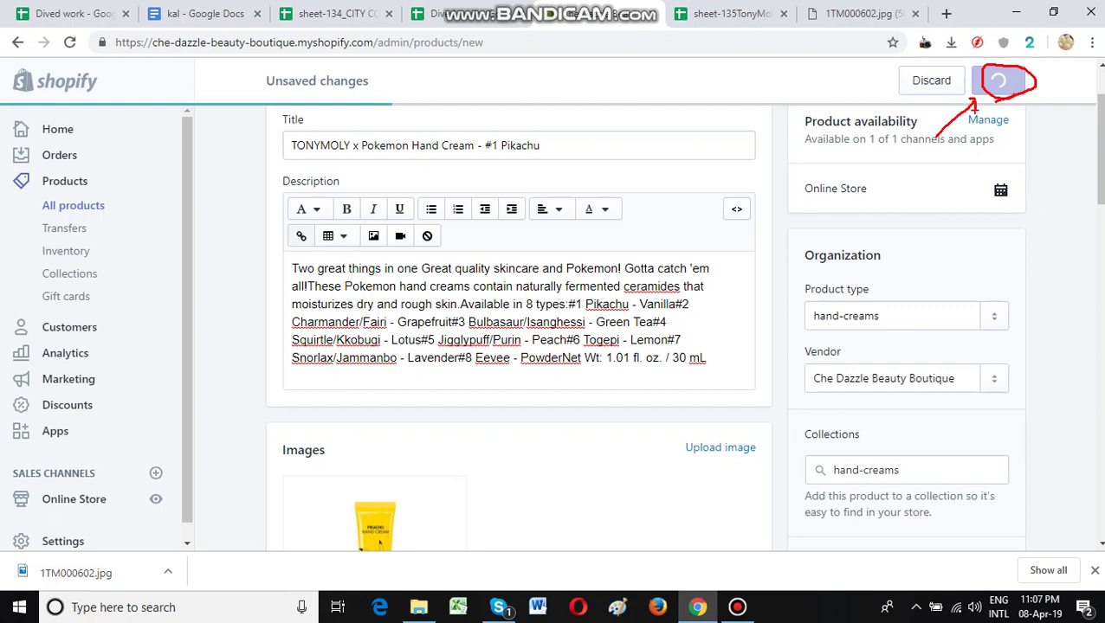
key(Escape)
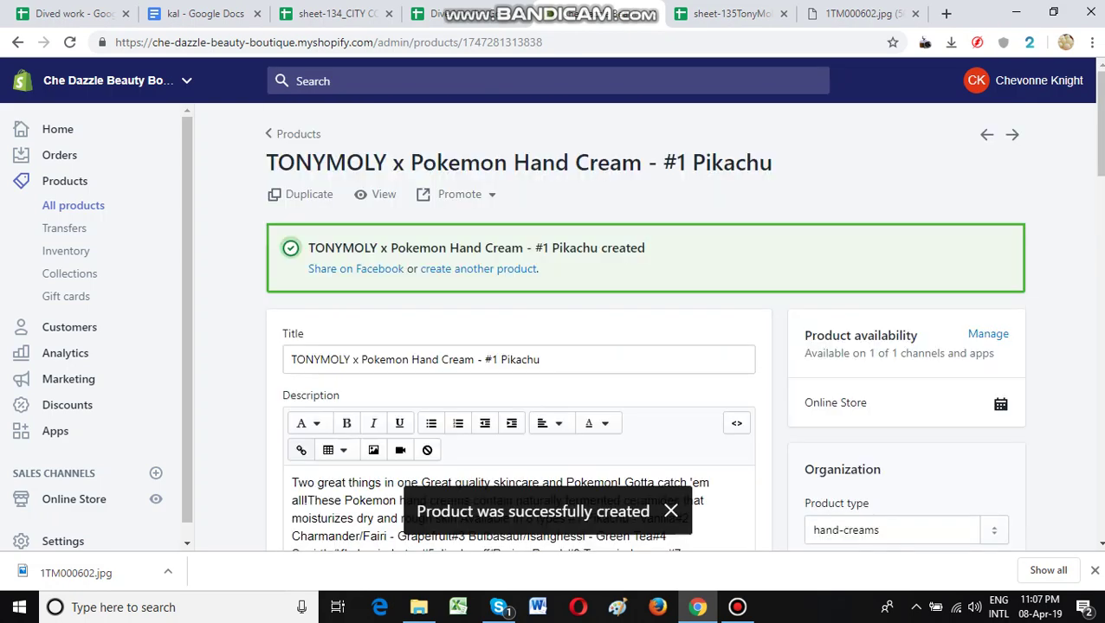
Step: Copy the model label and number 1TM000602 from cells I2:J2 of sheet-135TonyMoly to blank lines below the product description
scroll(645, 329, down, 3)
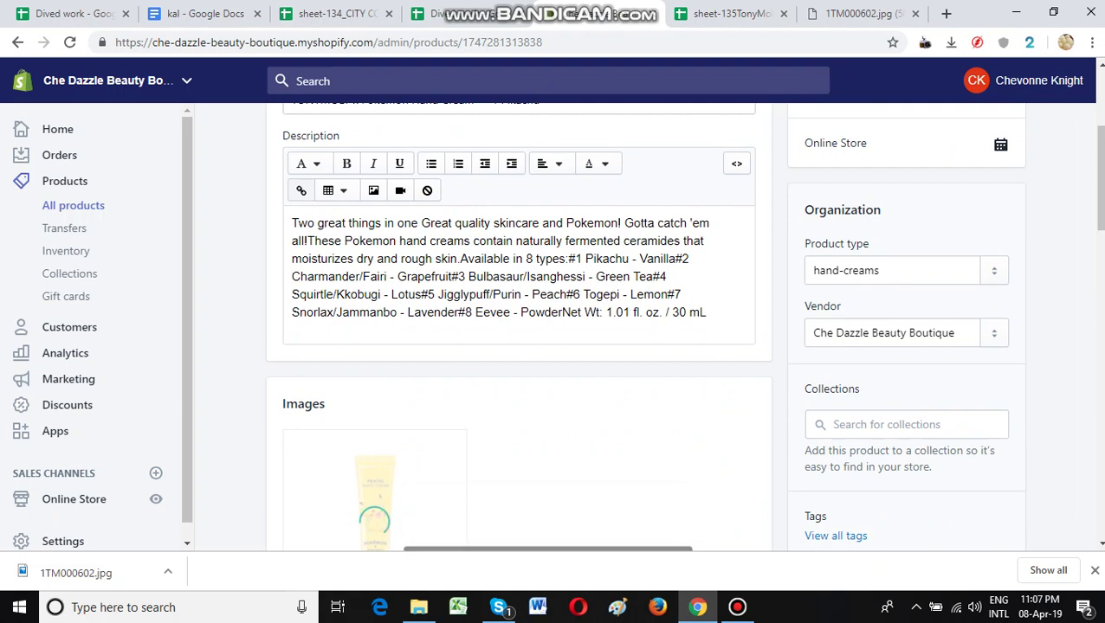
click(705, 312)
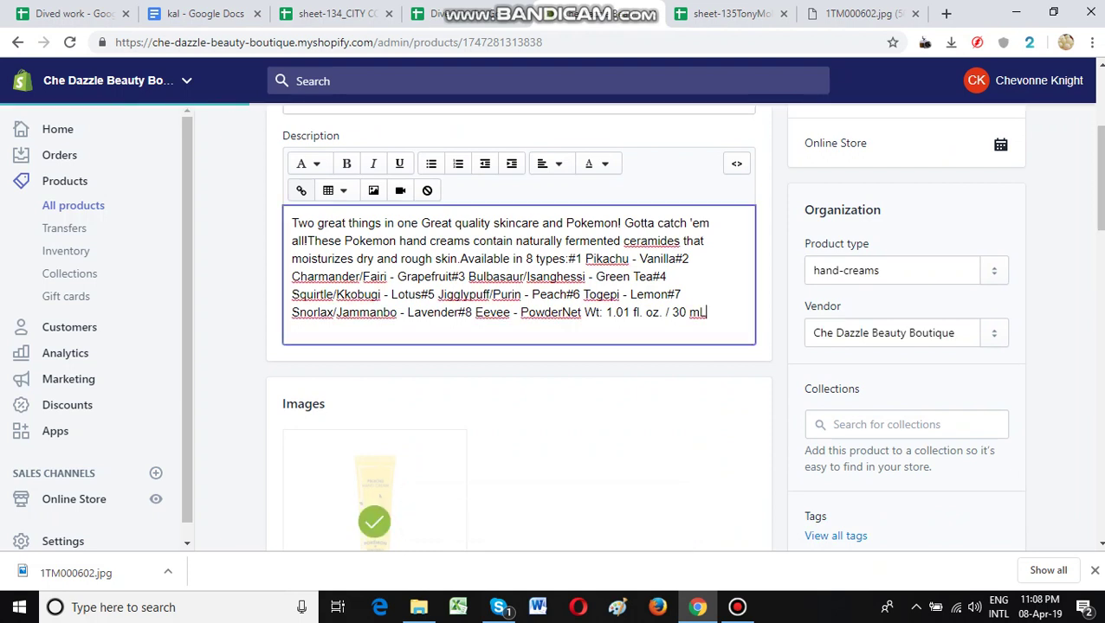
key(Return)
key(Return)
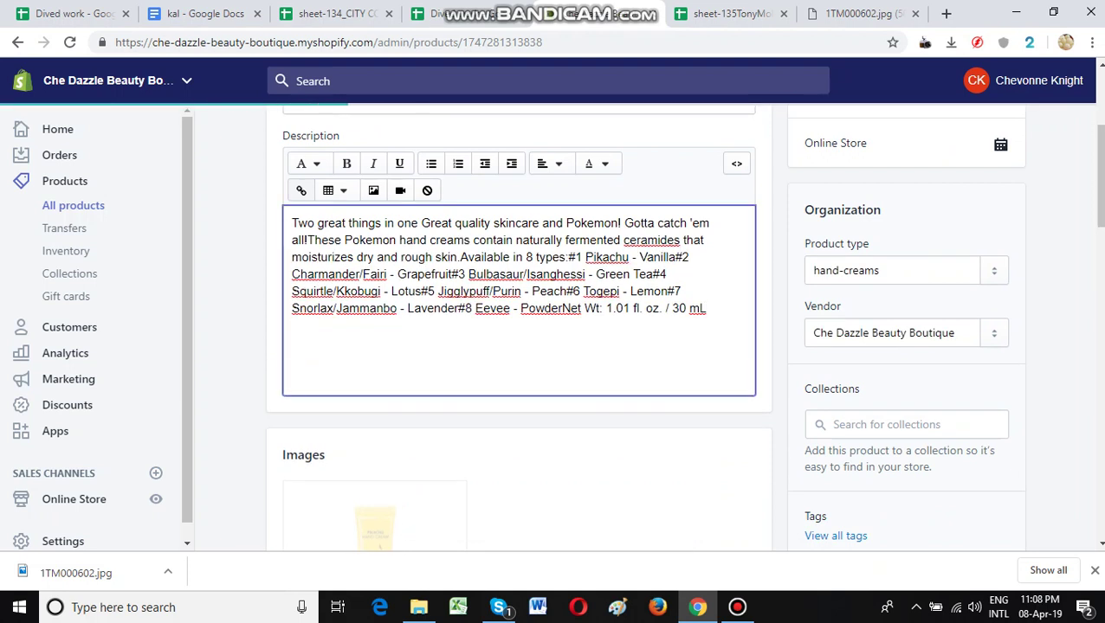
click(732, 13)
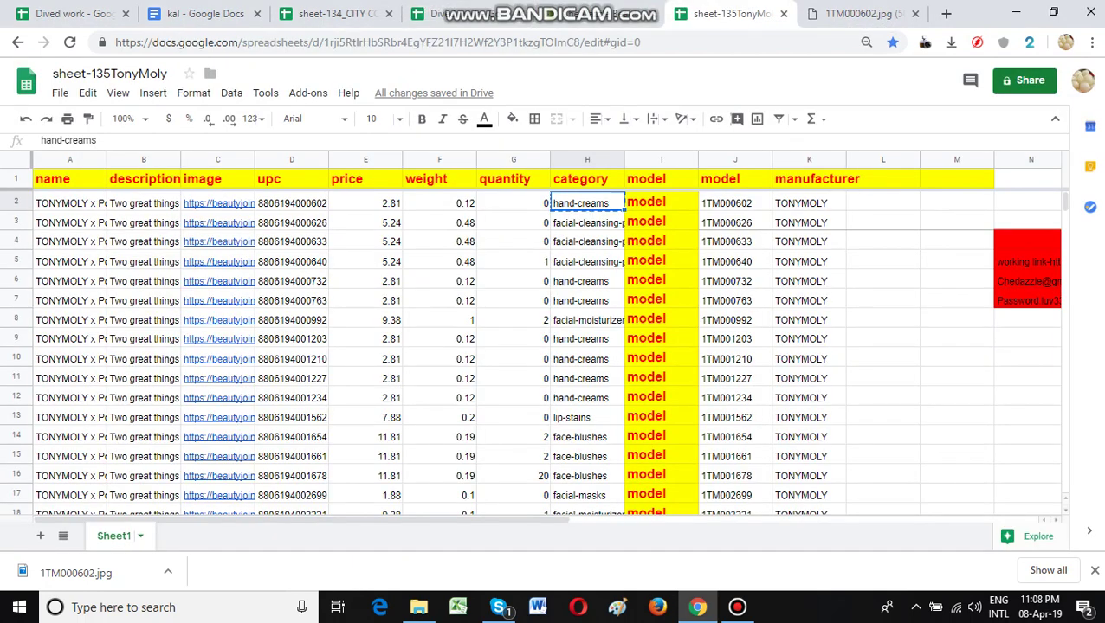
key(Right)
key(shift+Right)
key(ctrl+c)
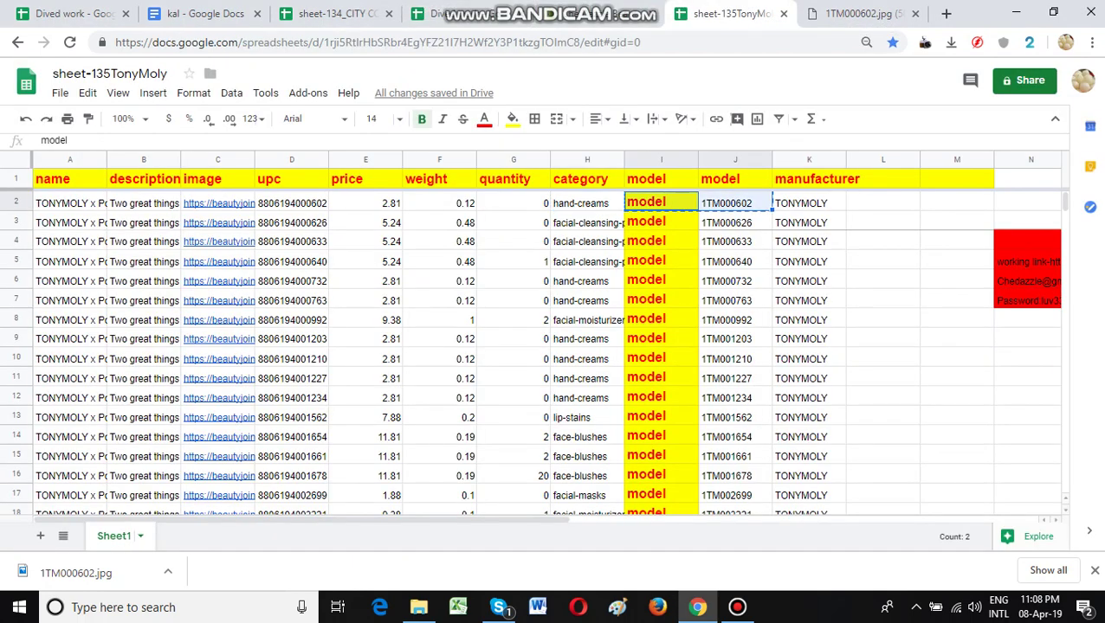
click(597, 14)
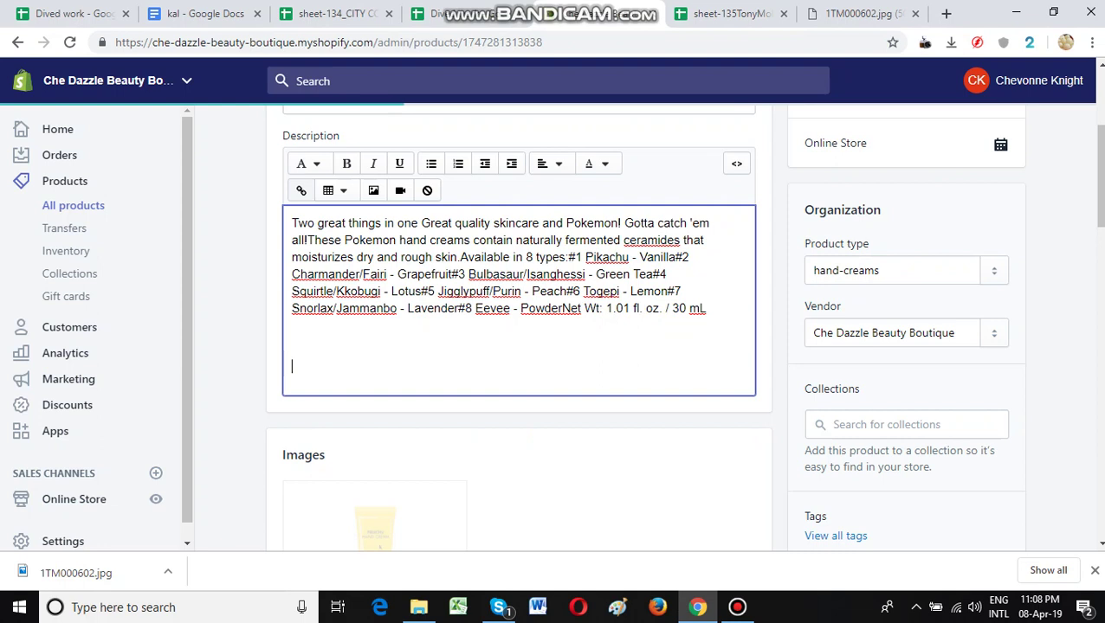
key(ctrl+v)
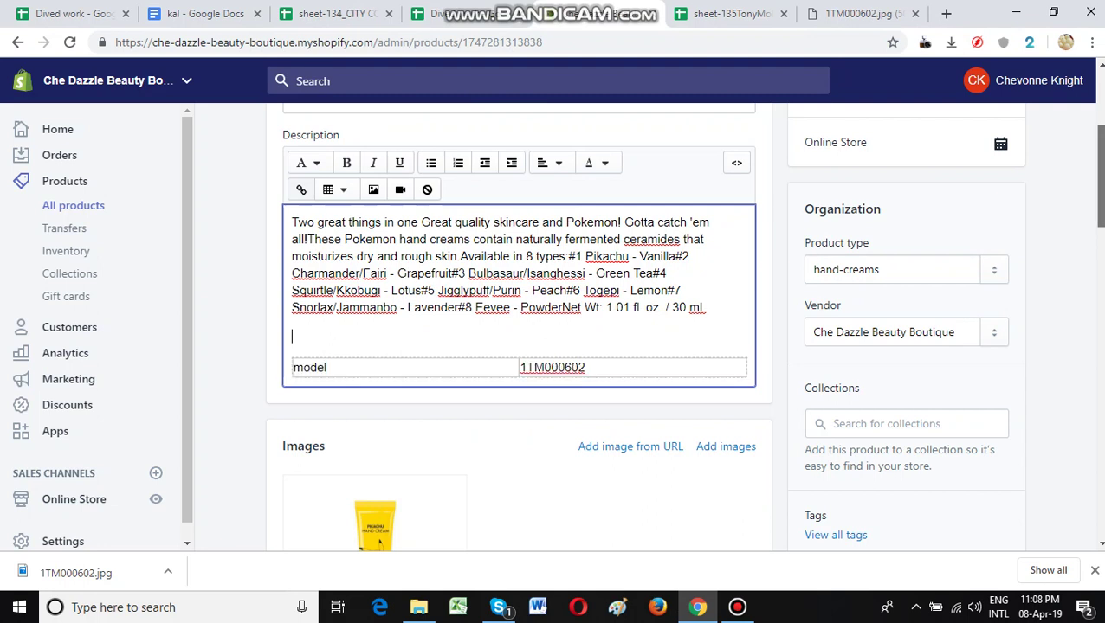
Step: Save the product with its extended description
drag(1099, 122, 1100, 486)
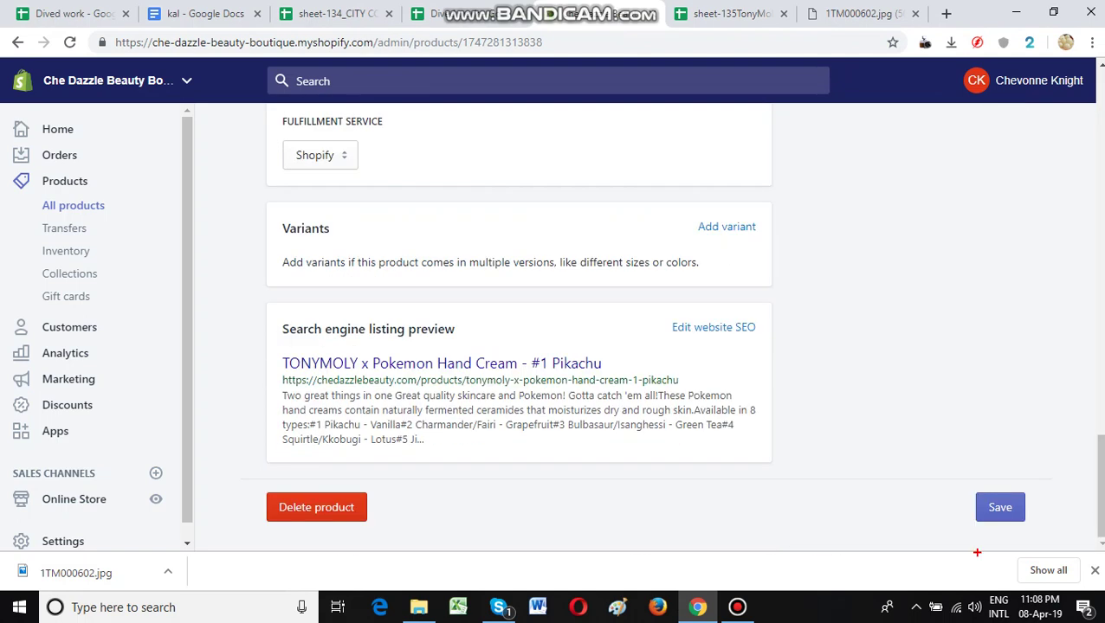
mouse_move(962, 528)
mouse_down()
mouse_move(1008, 470)
mouse_move(1037, 514)
mouse_up()
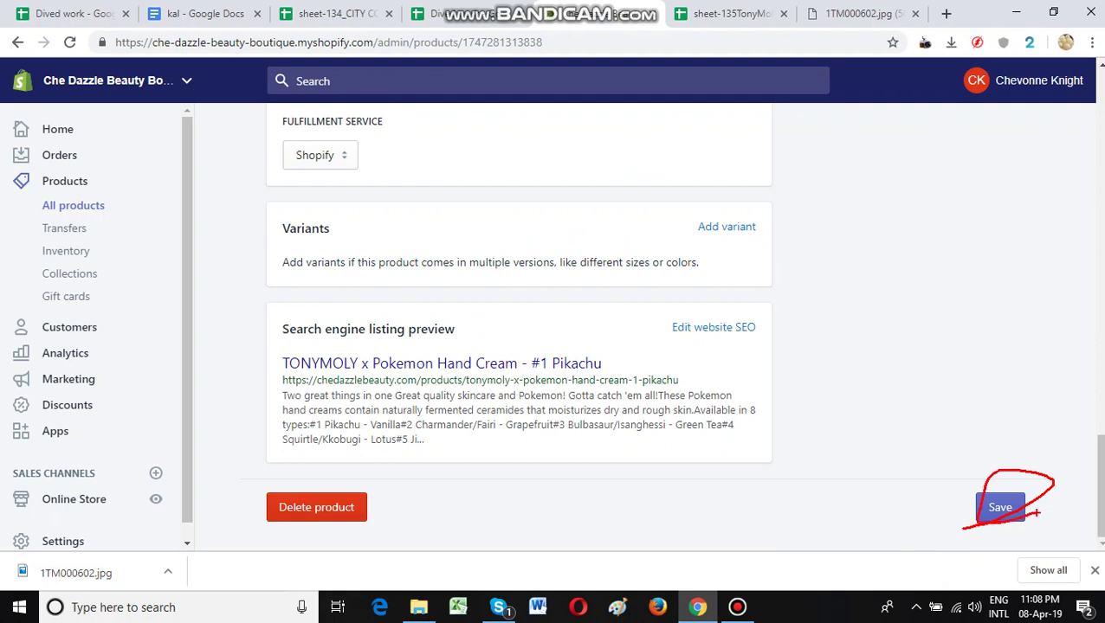
click(1008, 507)
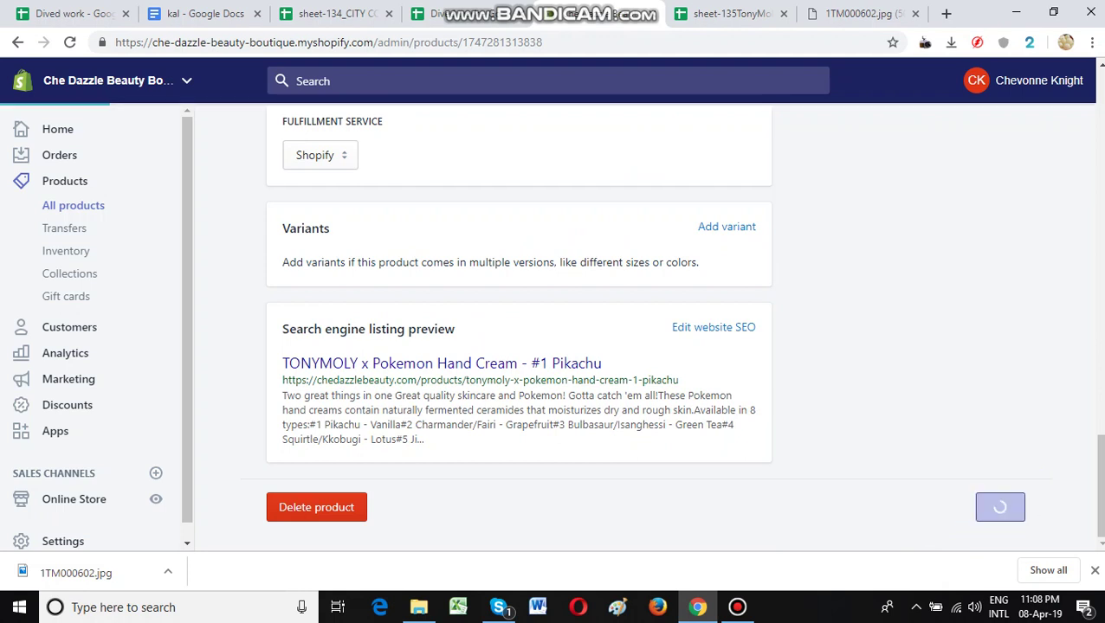
click(736, 607)
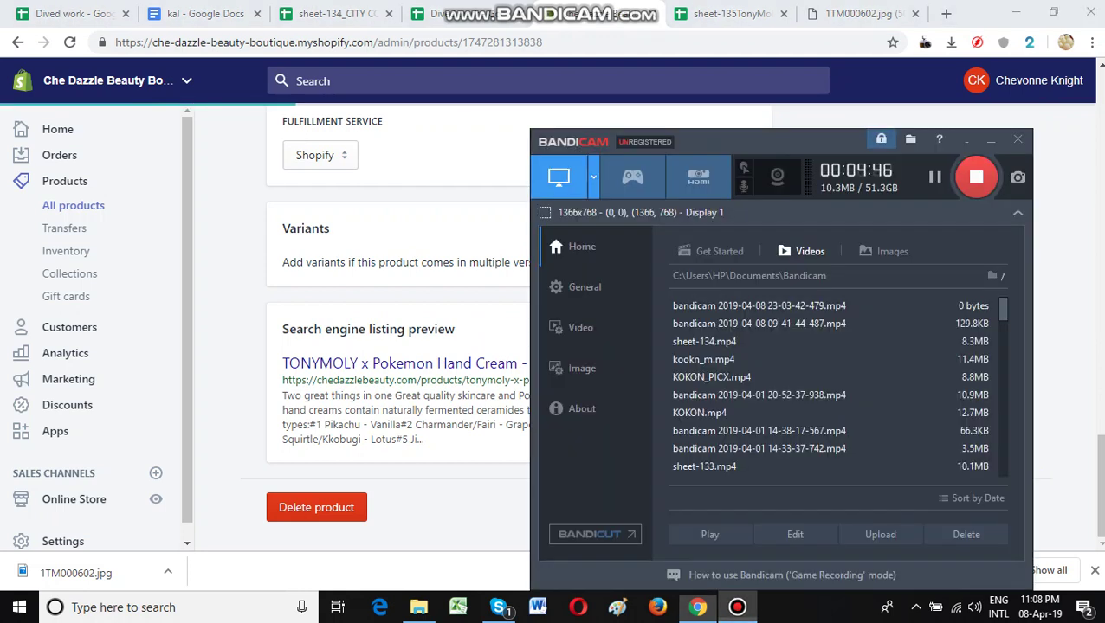